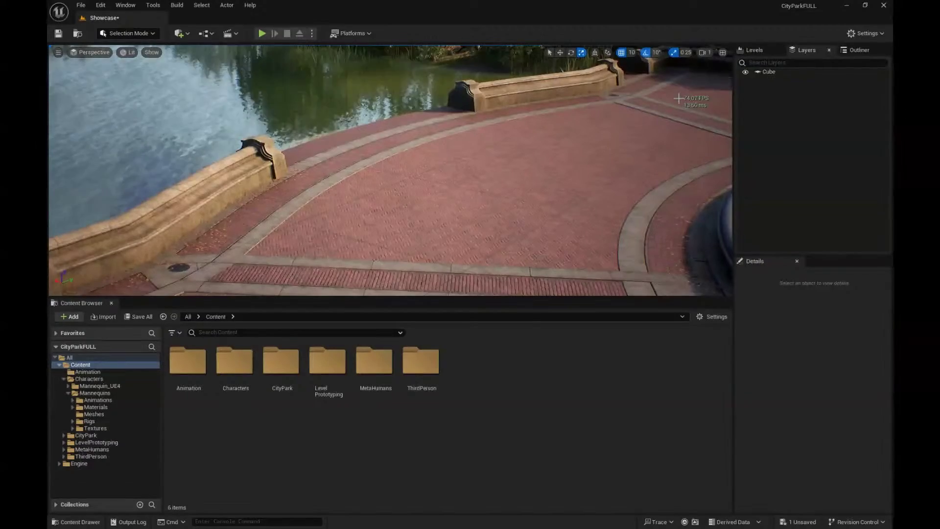
- Switch to the Epic Games Launcher and search the Unreal Engine Marketplace for "park"
right_click_drag(669, 102, 669, 102)
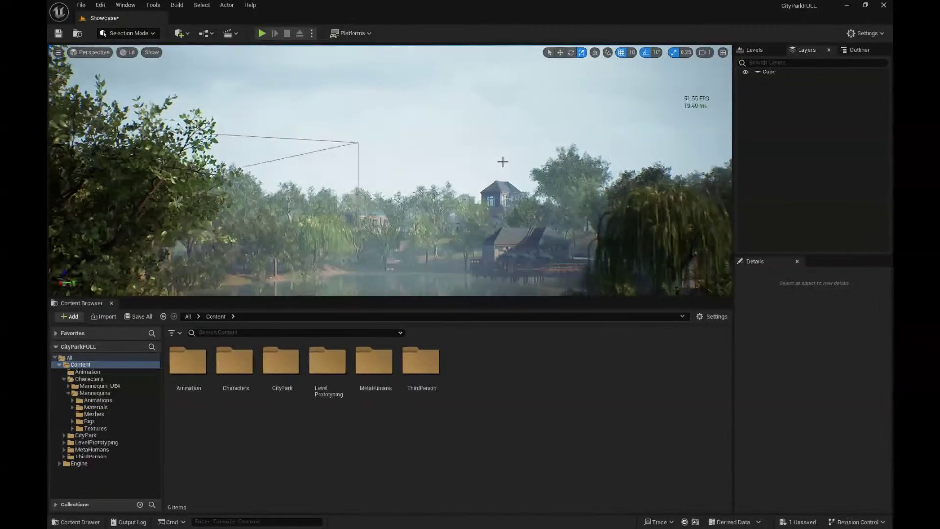
key("alt+Tab")
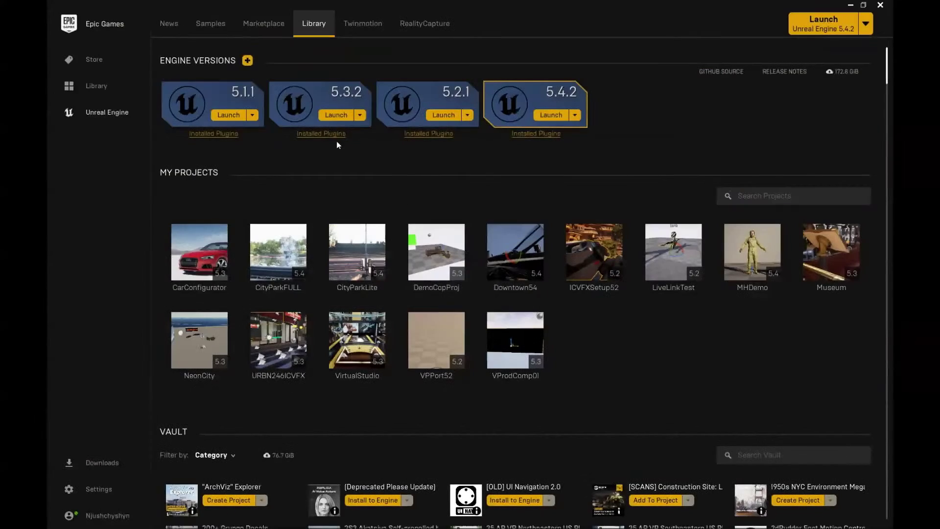
left_click(270, 27)
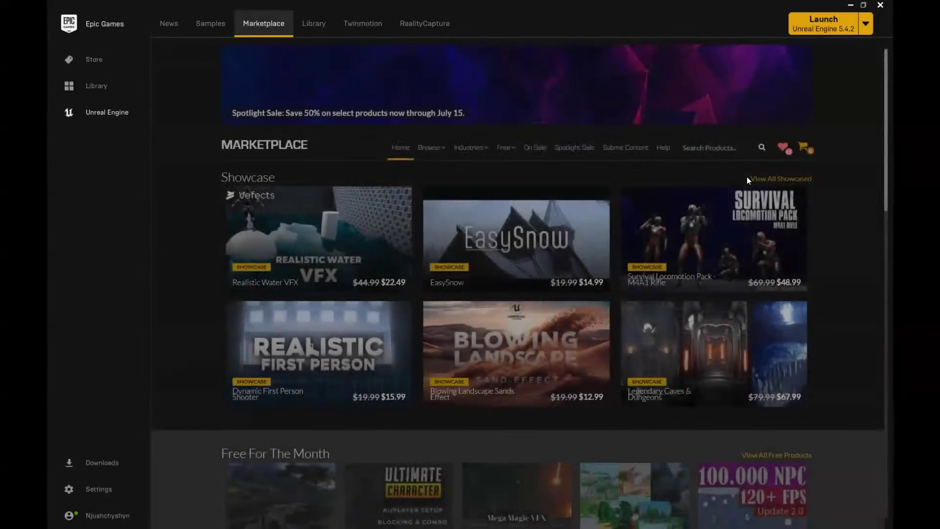
left_click(705, 148)
type("park")
key("Return")
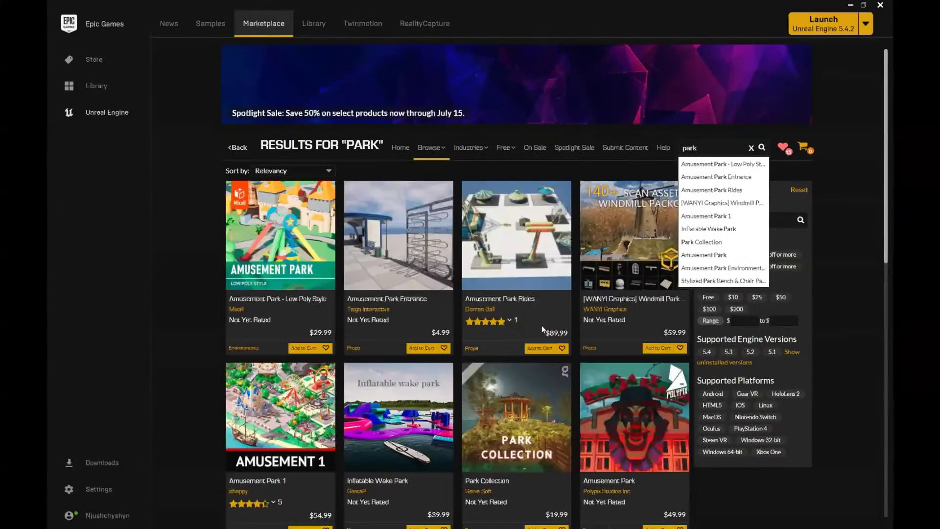
- Limit the park results to free products and show the details of City Park Environment Collection LITE
left_click(708, 299)
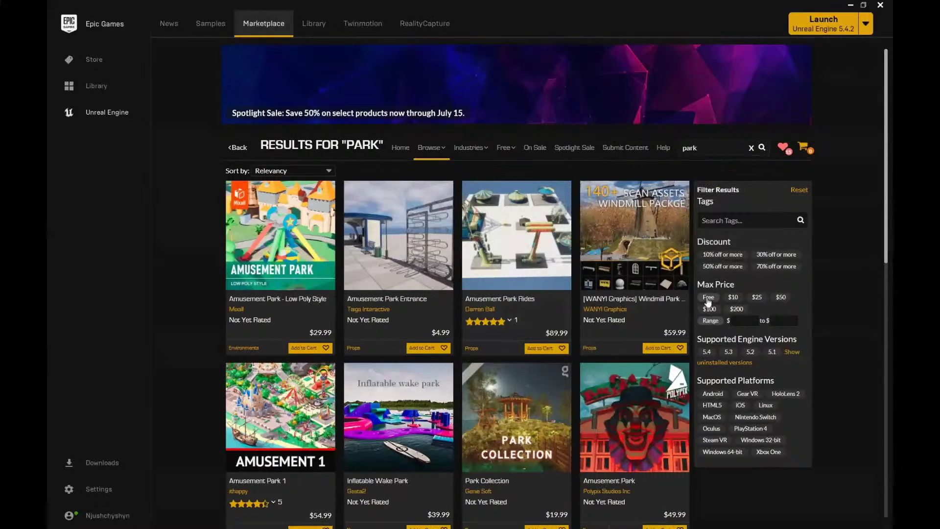
left_click(708, 298)
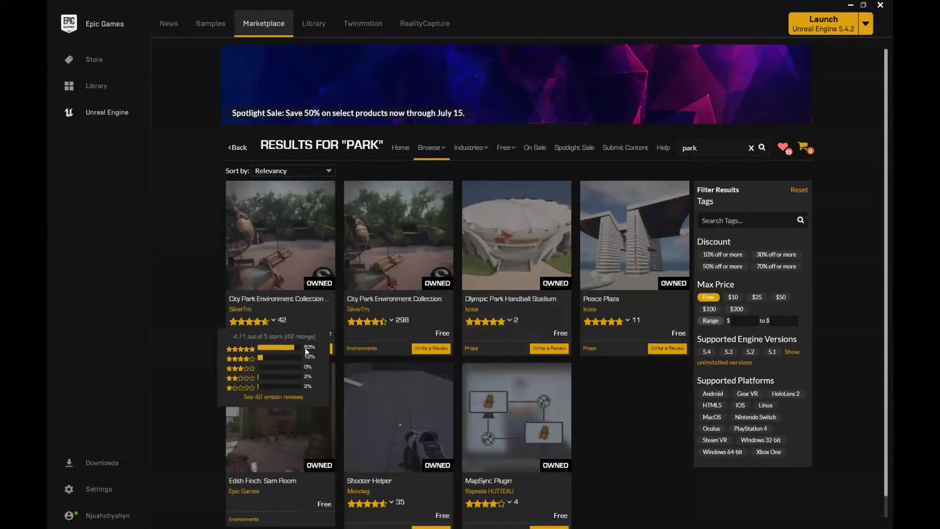
left_click(282, 236)
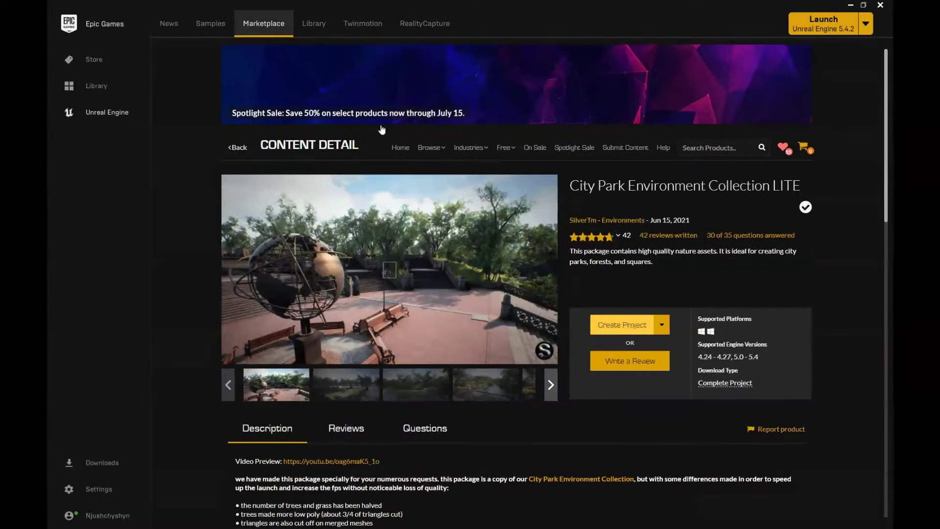
- Return to the launcher's Library, add another engine version slot and remove it again
left_click(317, 30)
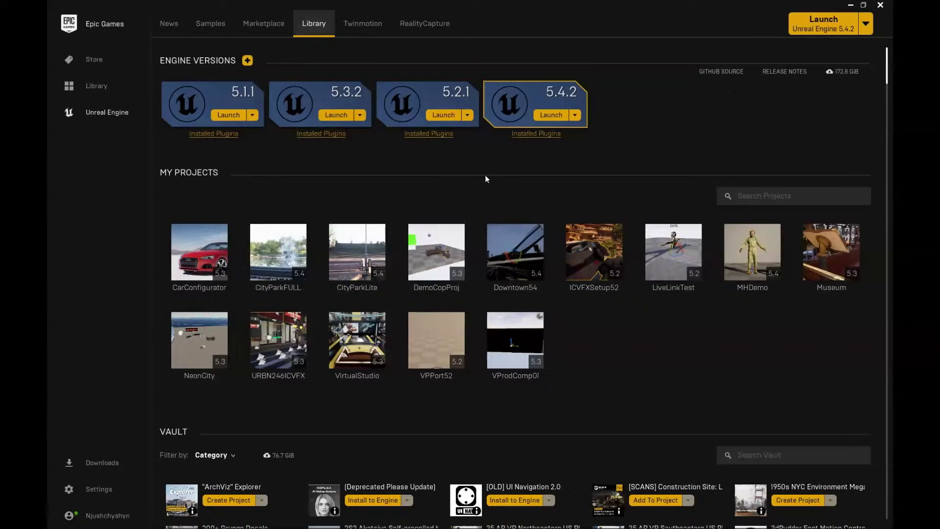
key("alt+Tab")
key("alt+Tab")
left_click(247, 61)
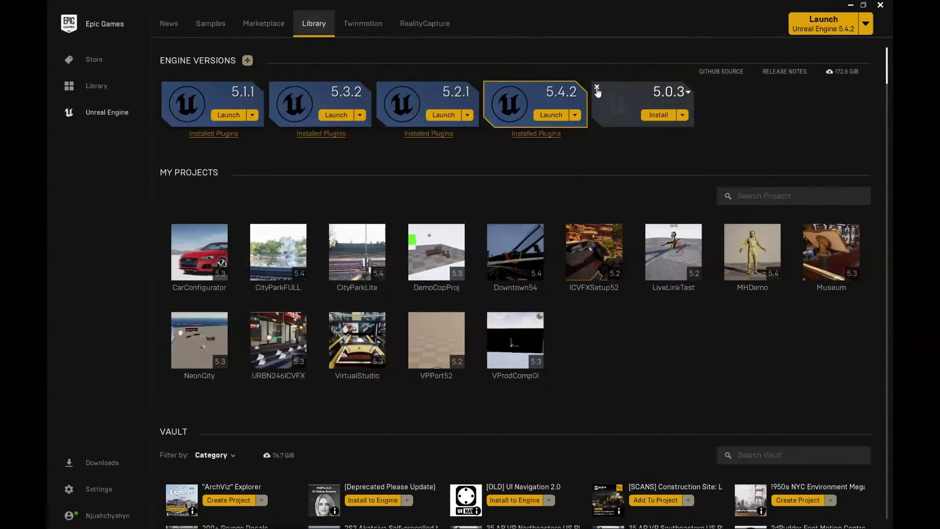
left_click(597, 87)
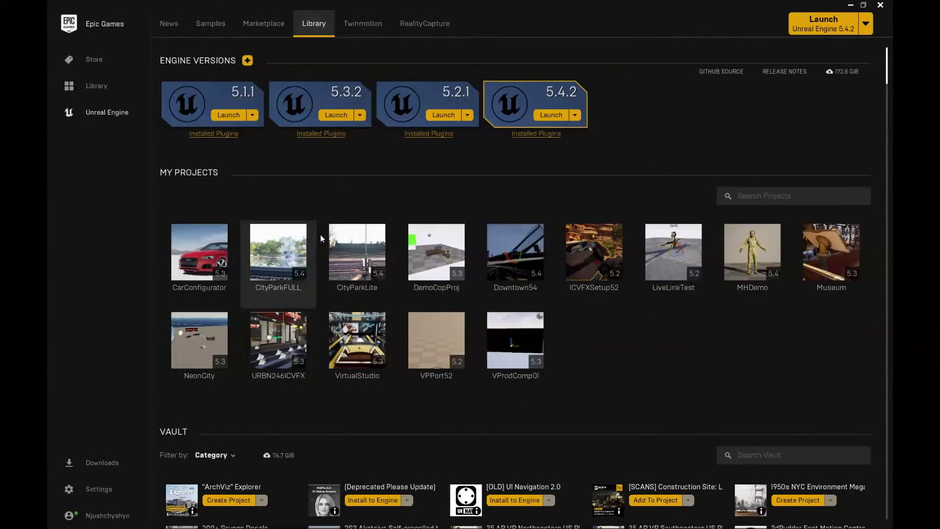
- Check the CityParkFULL project's compatible version and path, and look around its lake scene in Unreal Editor
mouse_move(353, 252)
mouse_move(283, 247)
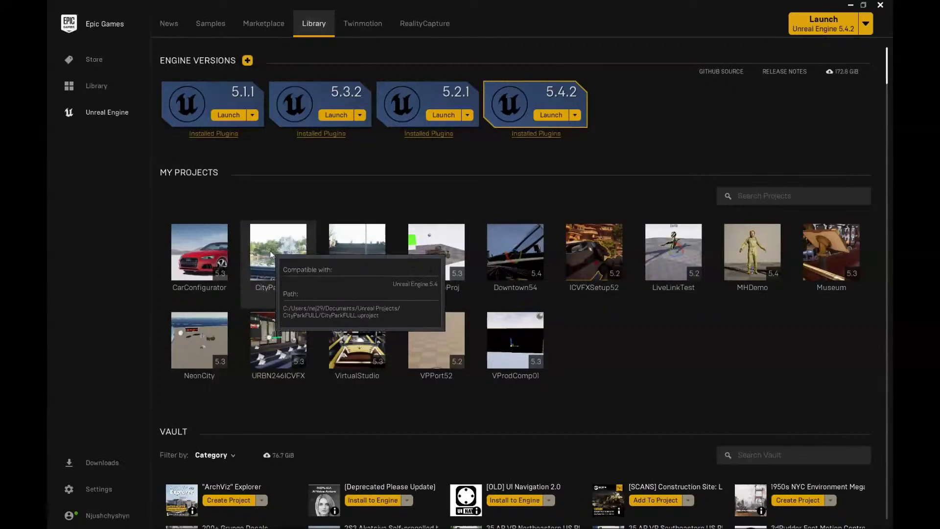
key("alt+Tab")
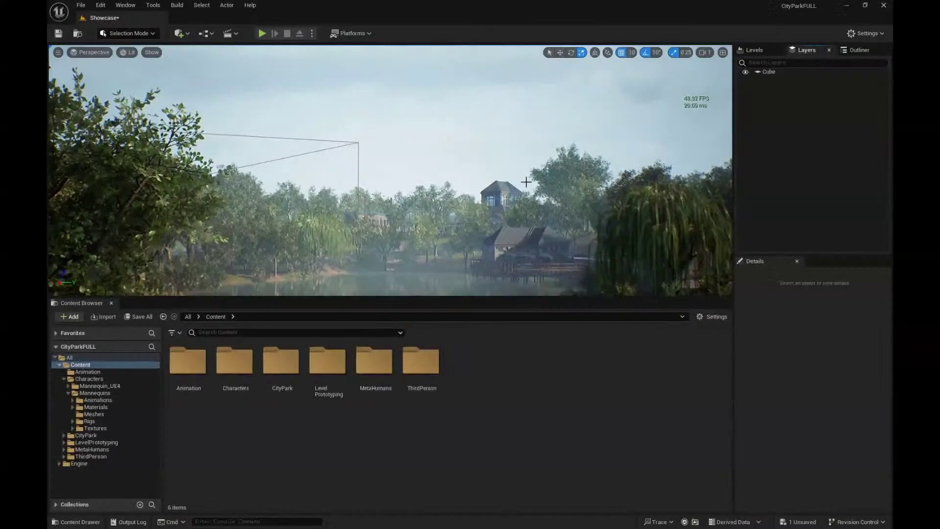
mouse_move(659, 126)
right_mouse_down()
mouse_move(583, 201)
mouse_move(590, 159)
mouse_move(646, 154)
mouse_move(659, 137)
right_mouse_up()
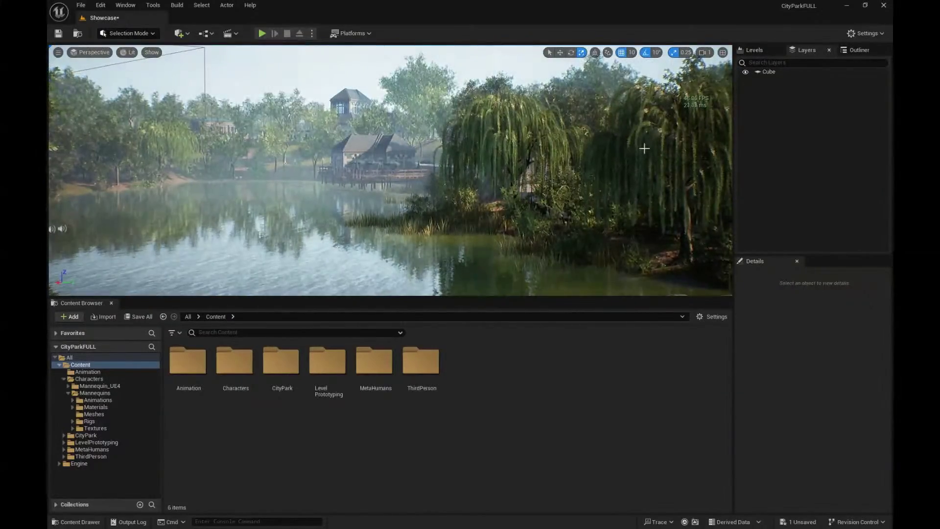
right_click_drag(659, 137, 676, 129)
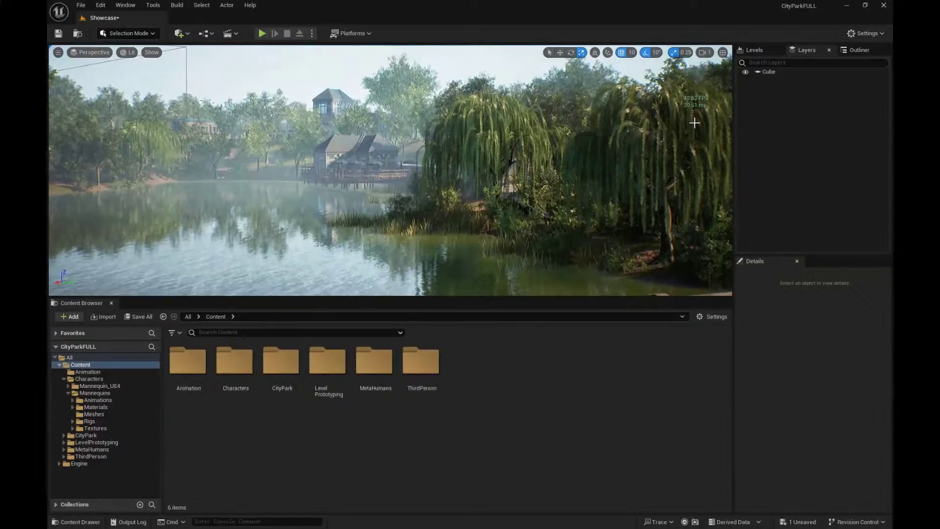
right_click_drag(687, 119, 441, 137)
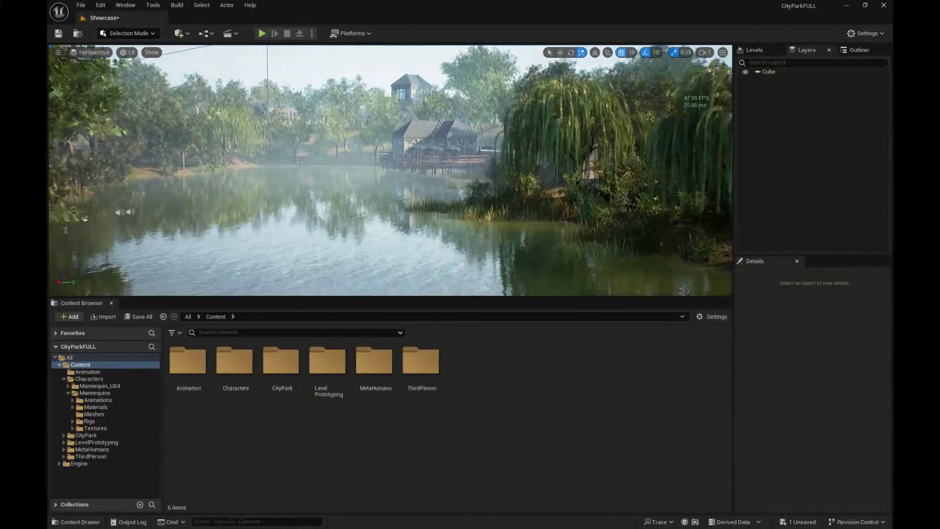
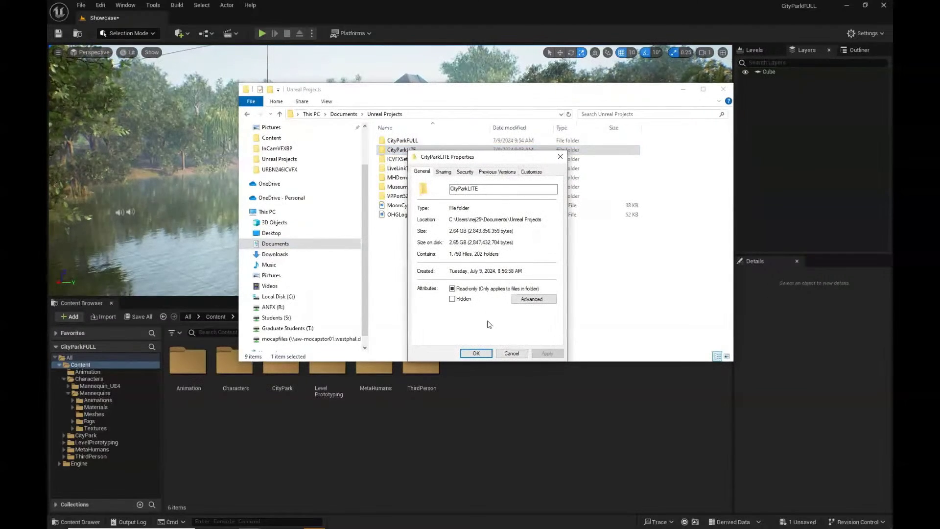
- Close the CityParkLITE properties and check the size of the CityParkFULL project folder
left_click(510, 353)
left_click(399, 141)
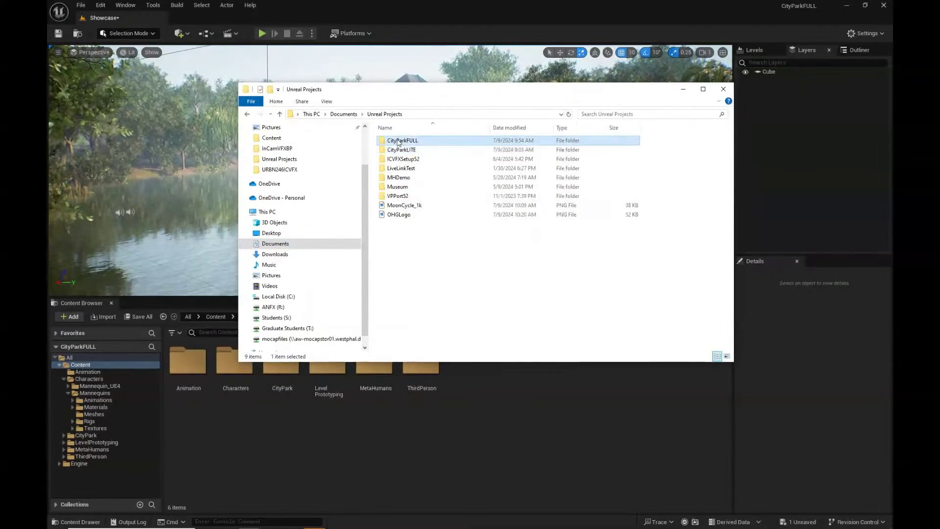
right_click(399, 142)
left_click(422, 316)
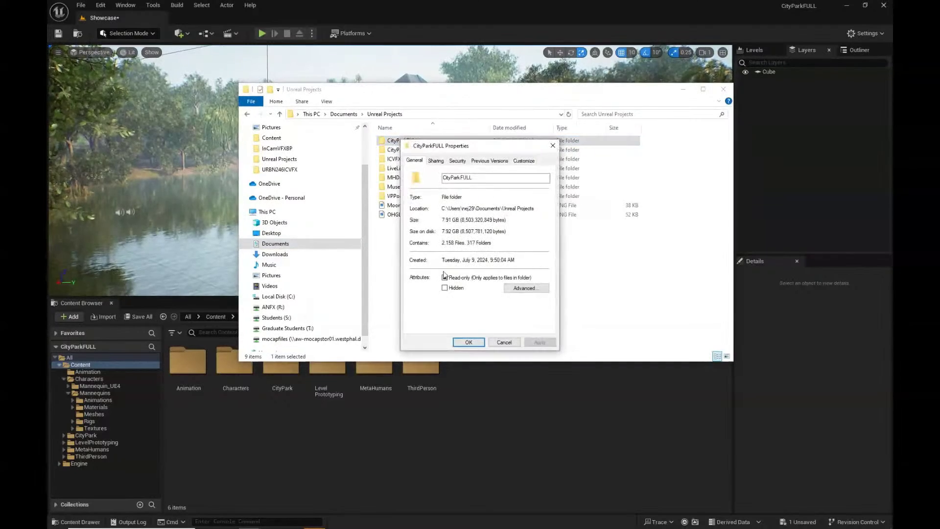
left_click(504, 342)
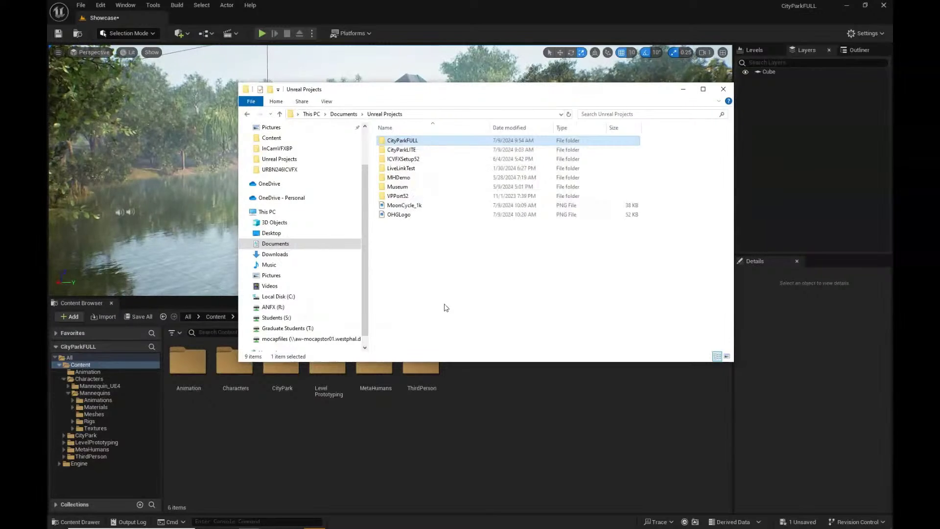
- Browse to the Epic Games folder inside Program Files on the local C: drive
left_click(297, 299)
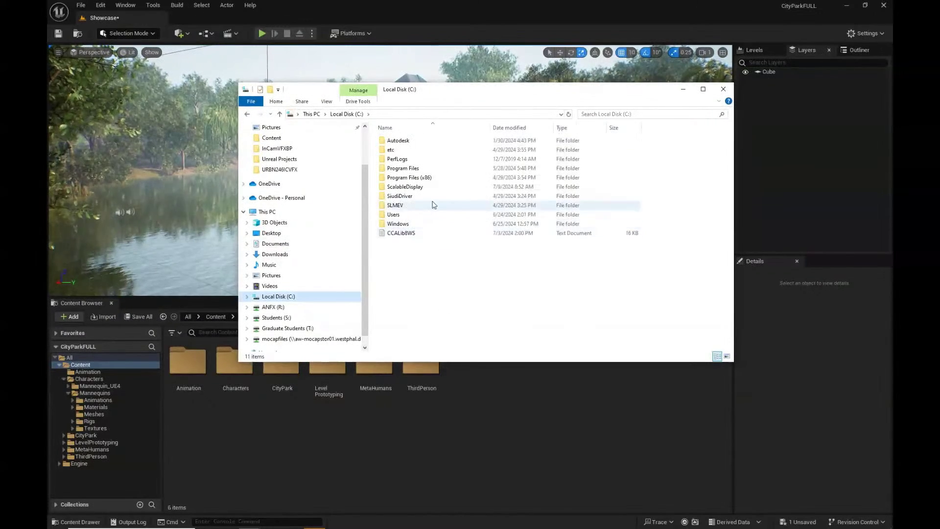
double_click(419, 171)
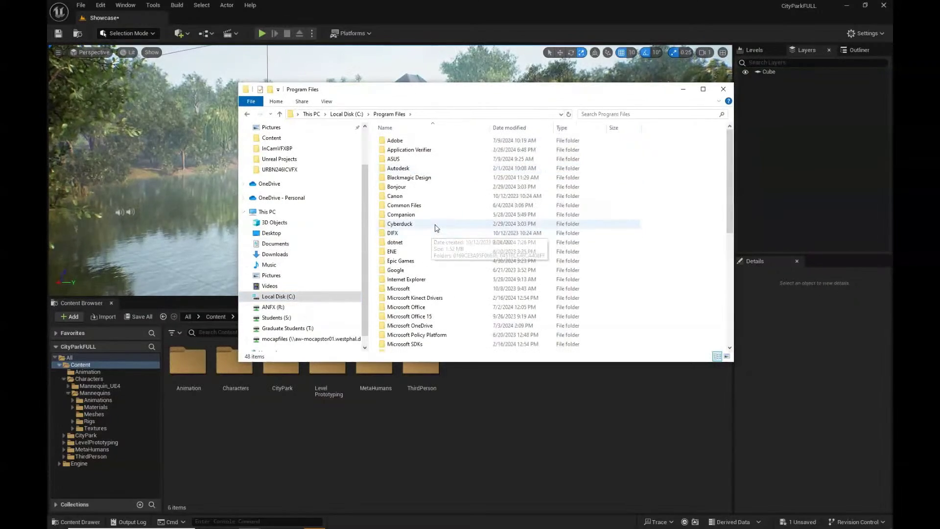
left_click(406, 269)
double_click(405, 269)
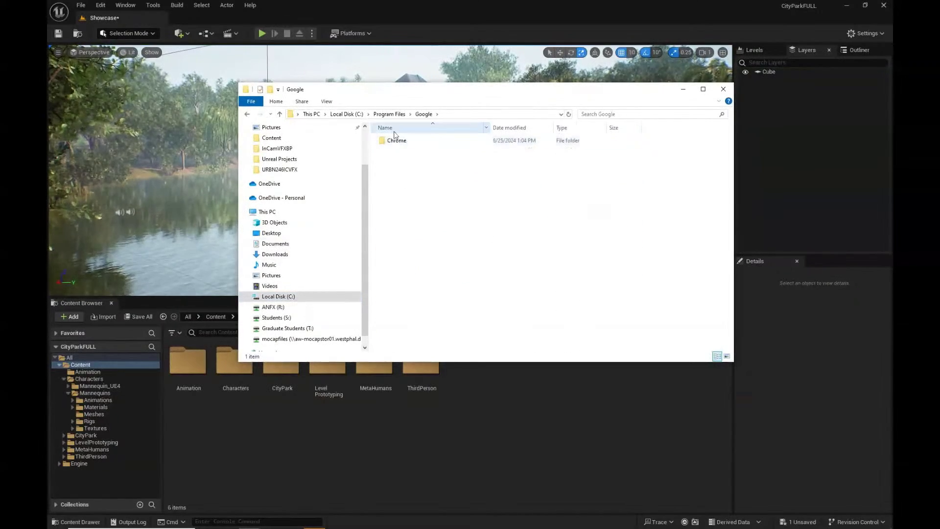
left_click(390, 114)
double_click(402, 261)
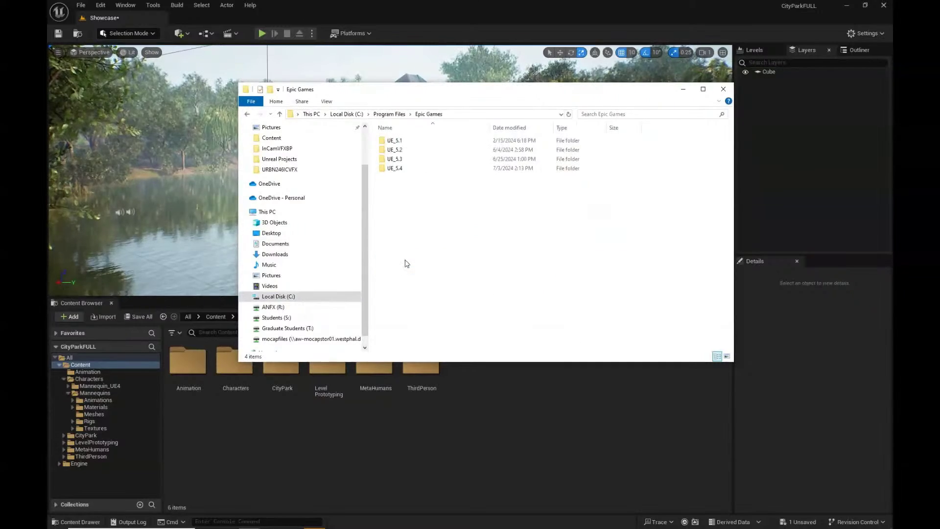
- Check the size of the UE_5.4 engine folder in its properties
right_click(394, 171)
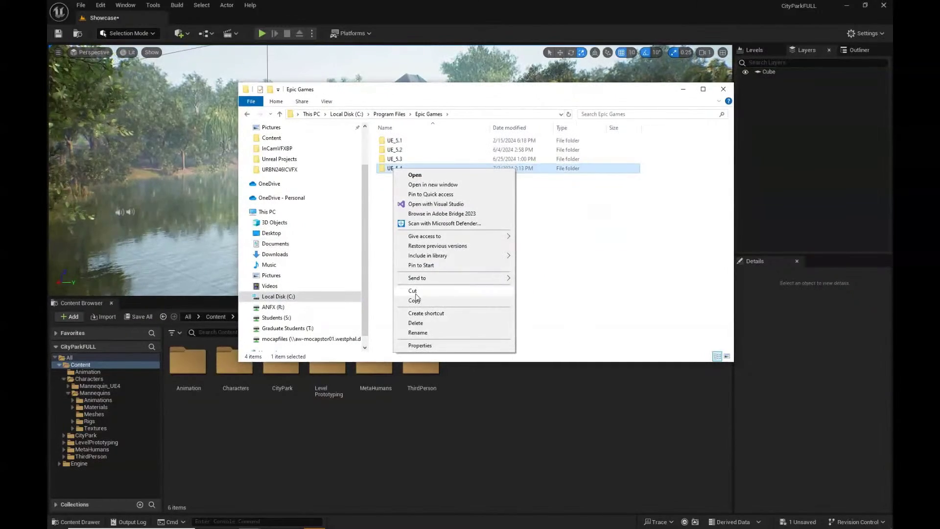
left_click(420, 345)
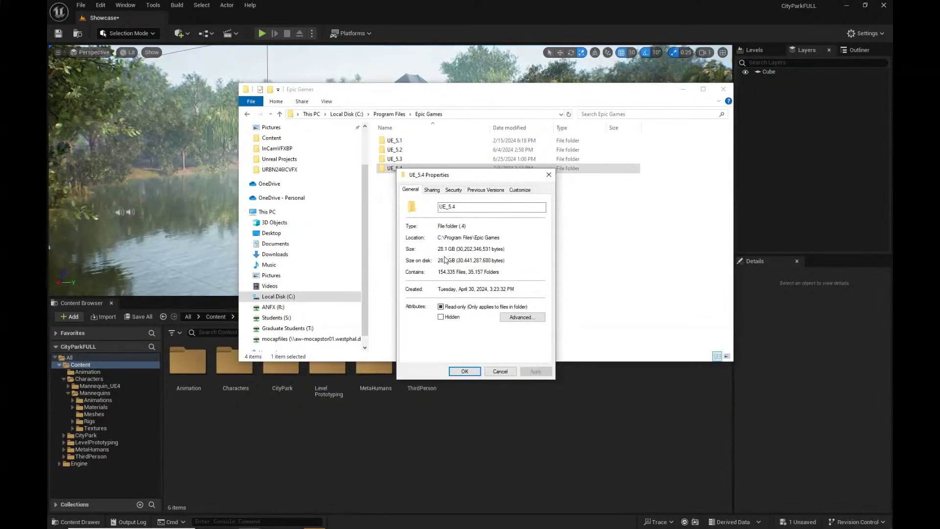
left_click_drag(462, 177, 591, 188)
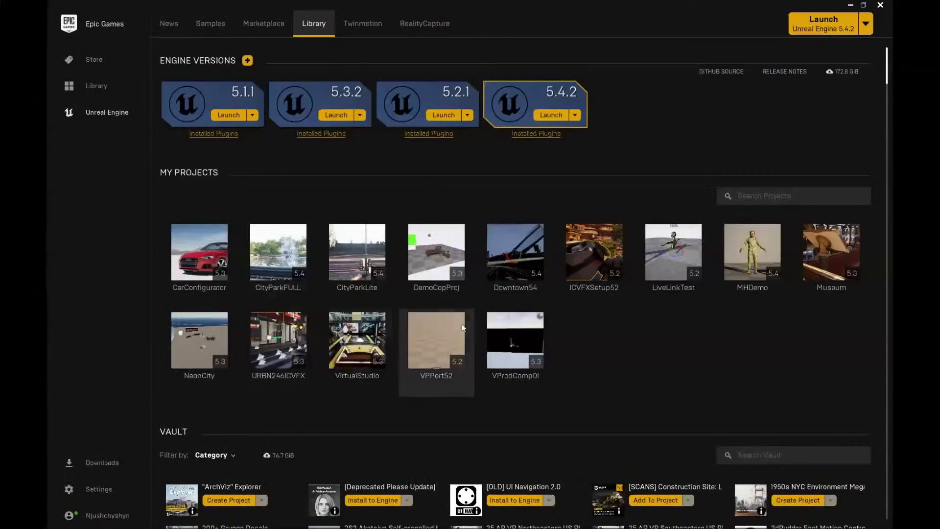
- Look through the Vault assets in the Epic Games Launcher's Library
scroll(470, 326, "down", 5)
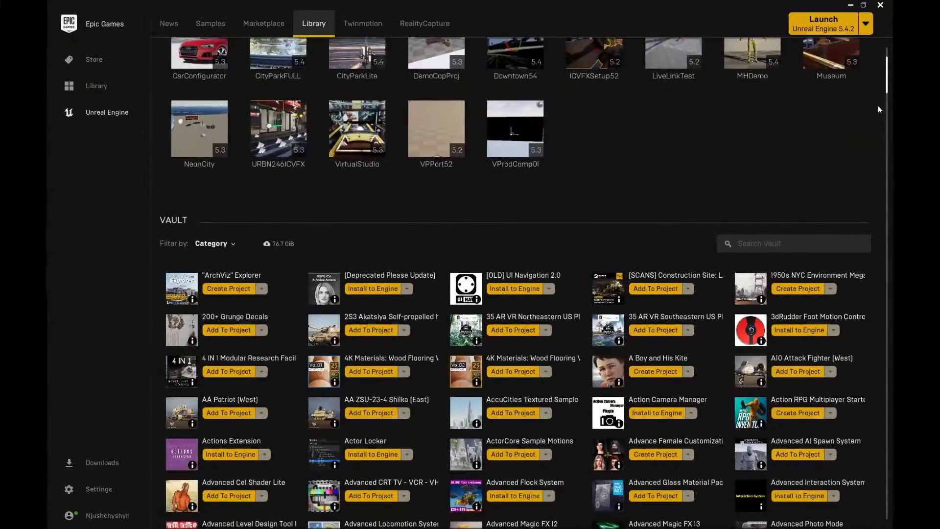
left_click_drag(889, 85, 883, 197)
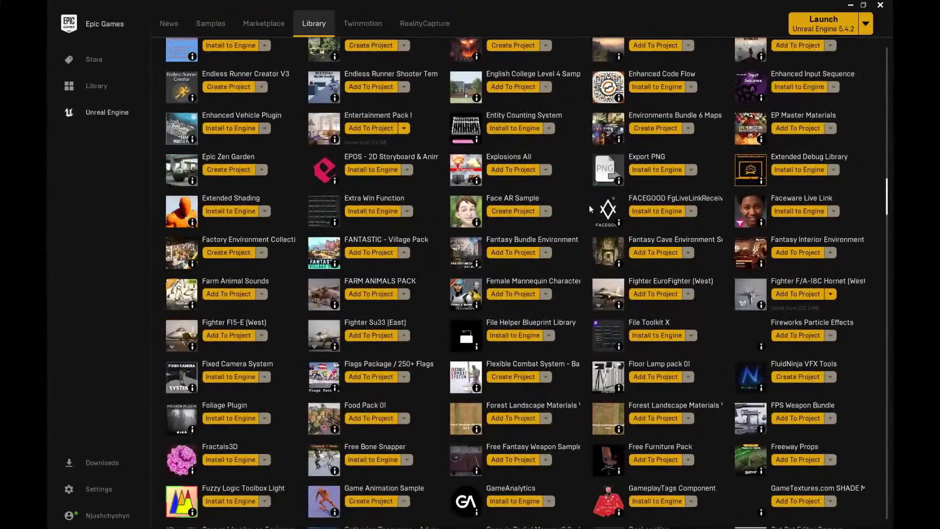
scroll(559, 236, "down", 8)
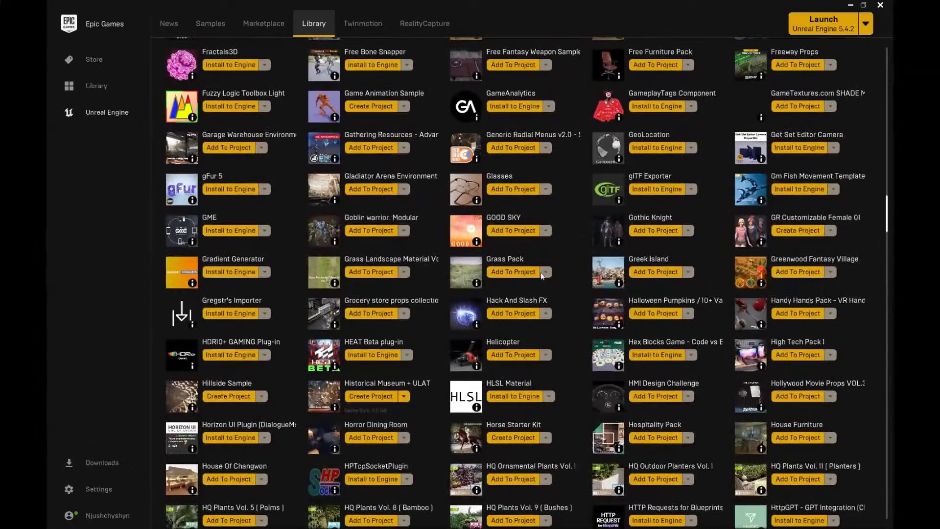
- Check the Vault Cache Location in the launcher settings and cancel without changing the folder
left_click(107, 490)
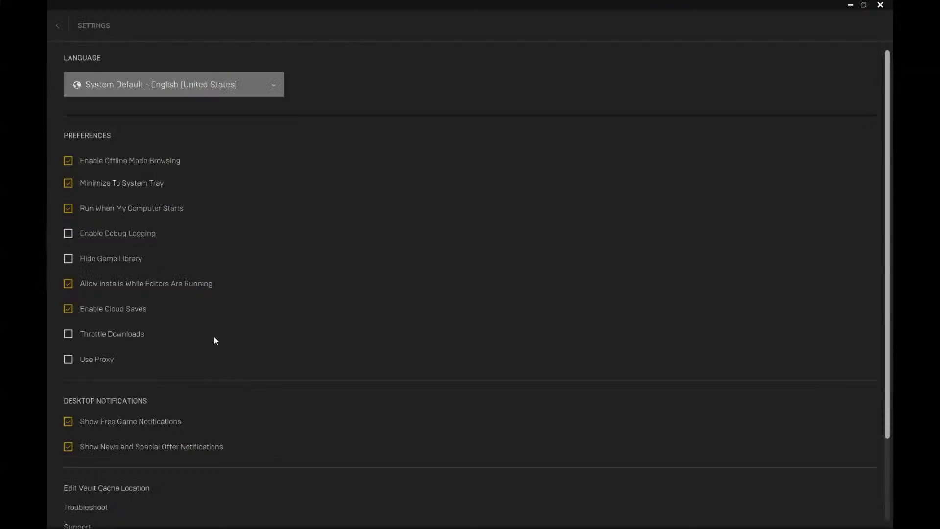
scroll(214, 341, "down", 3)
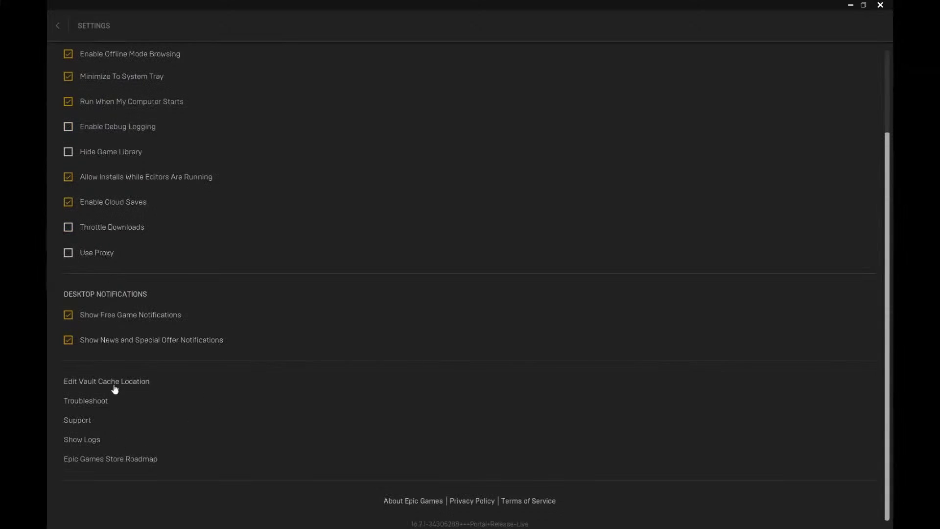
left_click(114, 386)
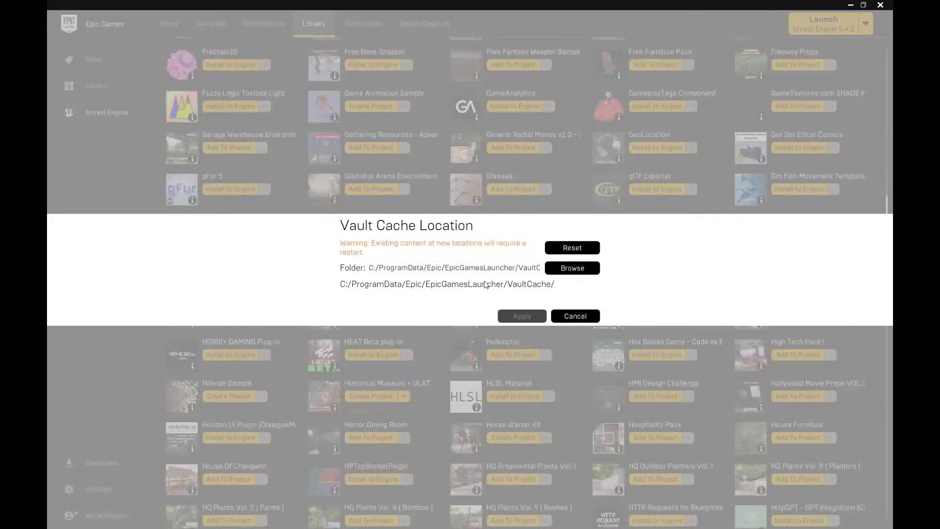
left_click(585, 315)
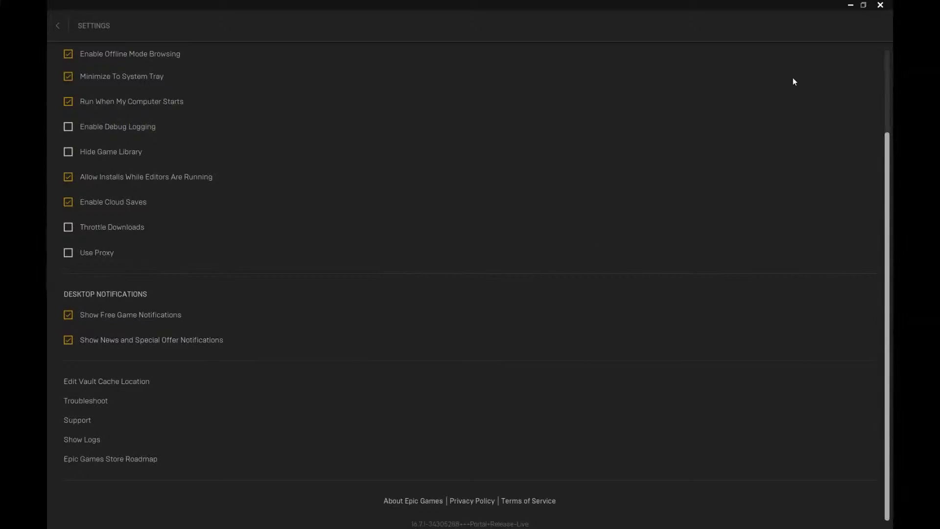
- Leave the launcher settings and look back up through the Library's Vault assets
left_click(55, 25)
scroll(489, 338, "up", 10)
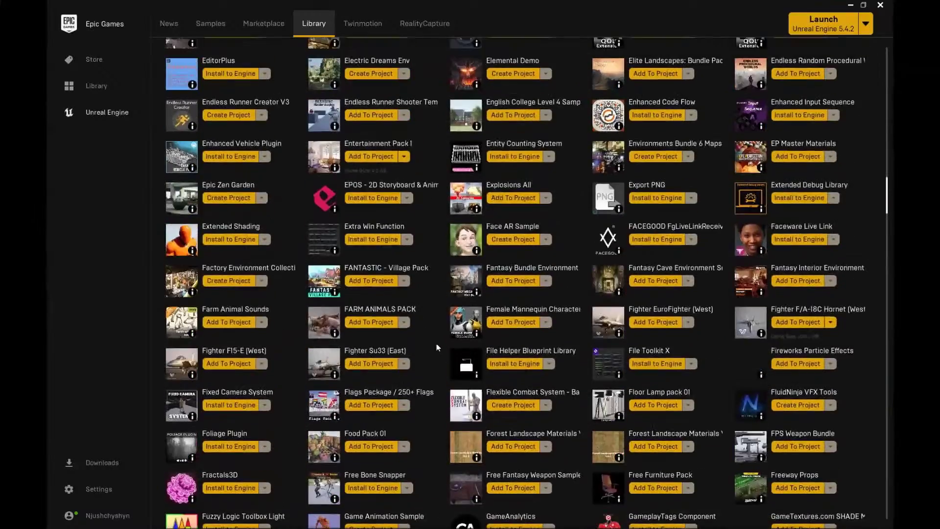
scroll(451, 333, "up", 4)
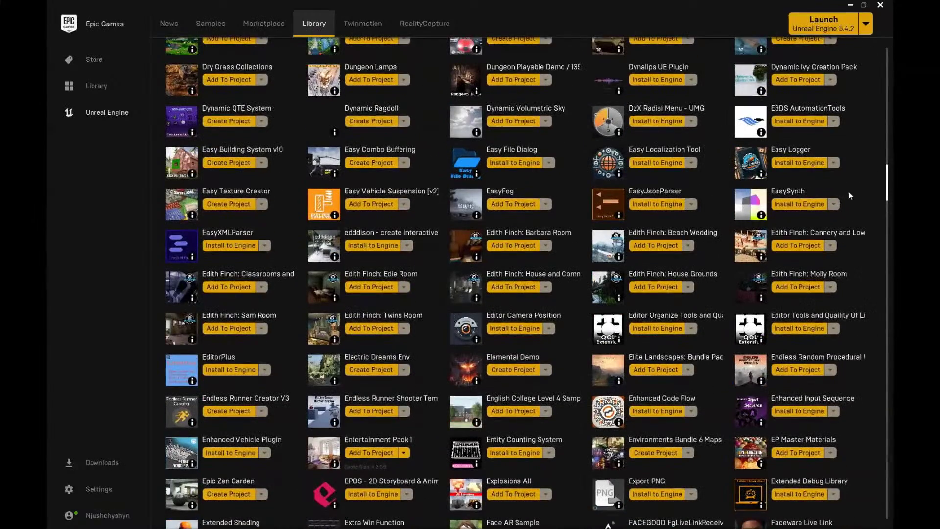
- Return to the start of the Library and recheck the Vault Cache Location in the launcher settings without changing the folder
left_click_drag(887, 191, 872, 64)
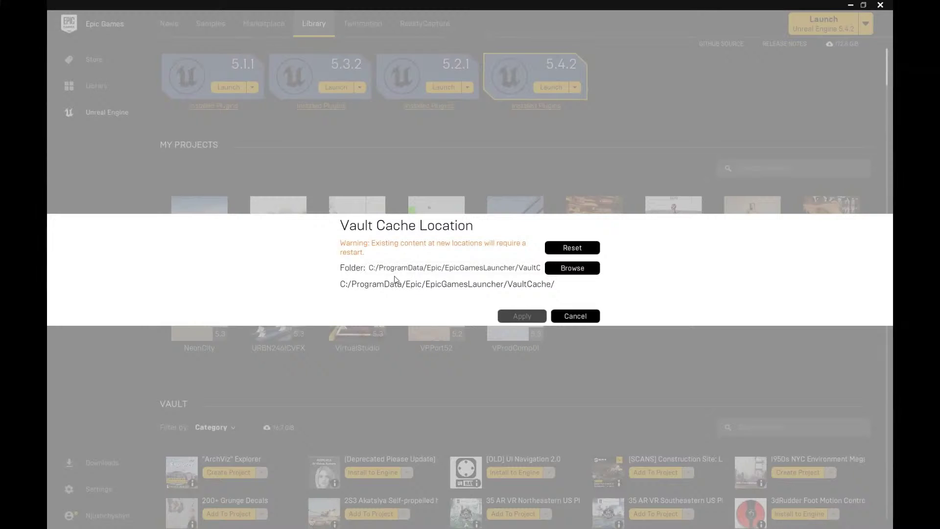
left_click(568, 317)
left_click(58, 25)
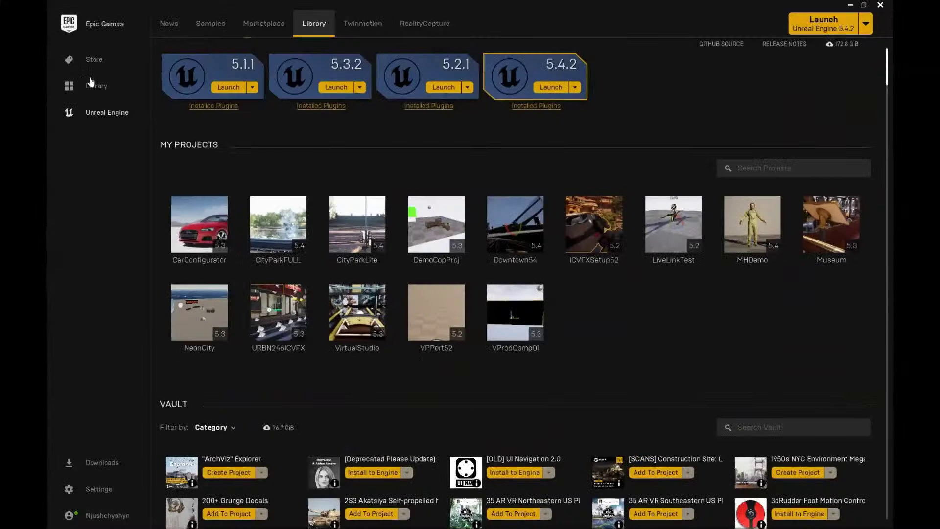
left_click(92, 492)
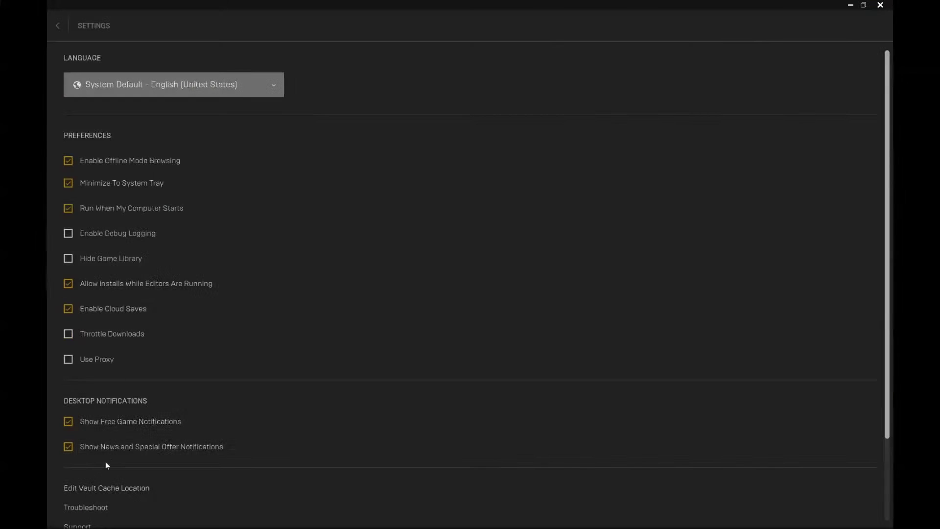
left_click(96, 489)
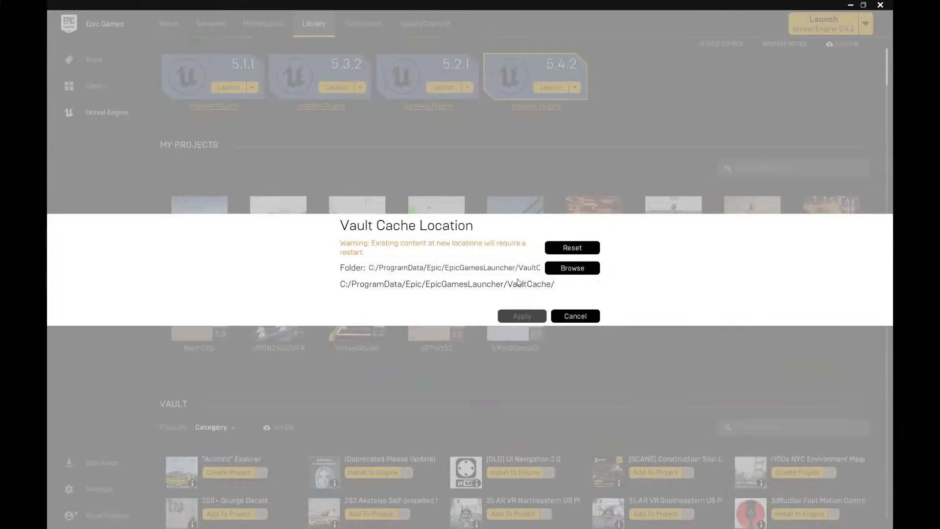
left_click(575, 317)
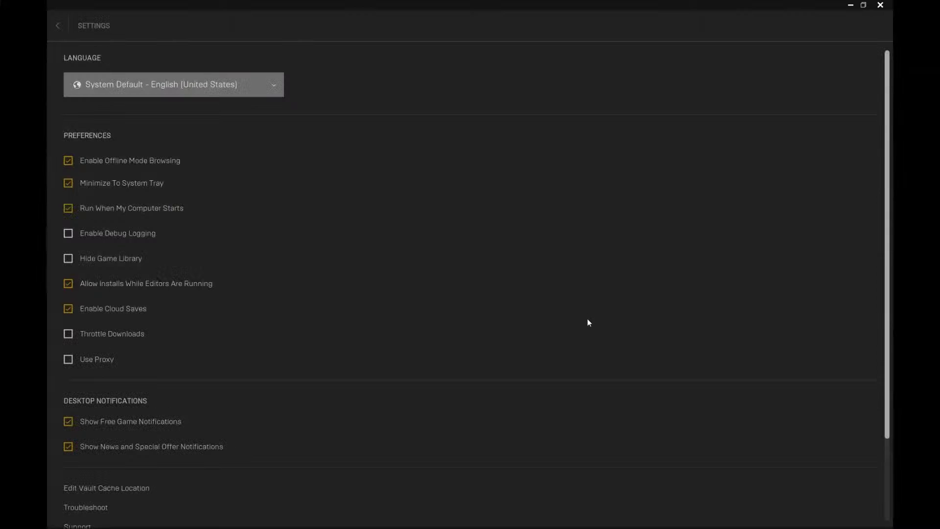
left_click(58, 25)
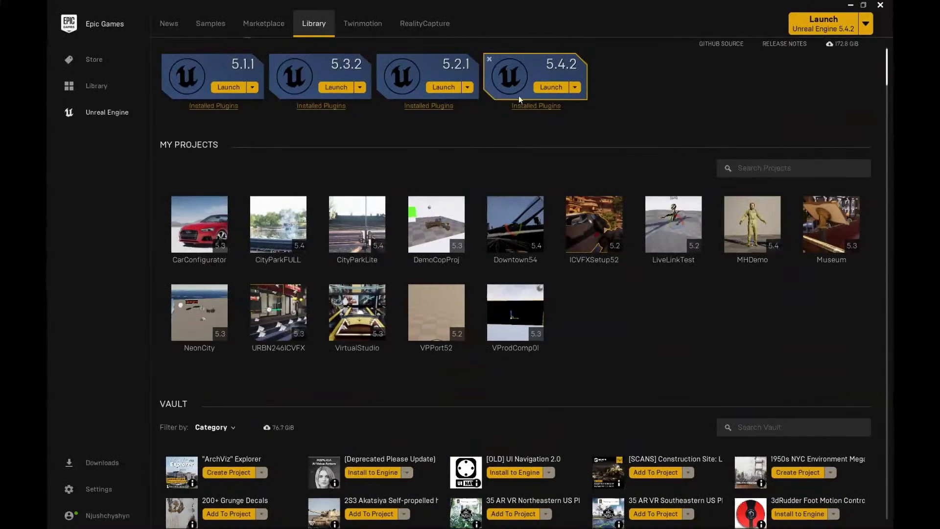
- Close the Epic Games folder window and switch to the CityParkFULL project in Unreal Editor
key("alt+Tab")
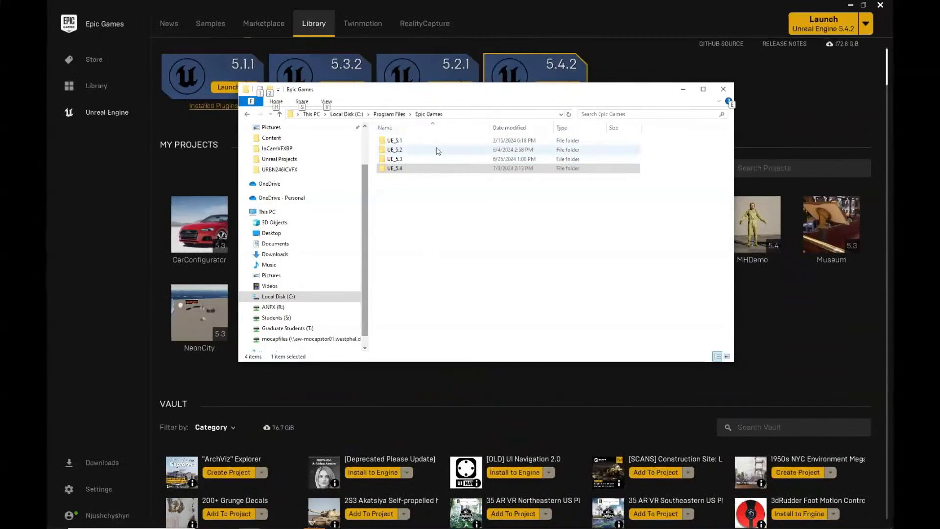
left_click(723, 89)
key("alt+Tab")
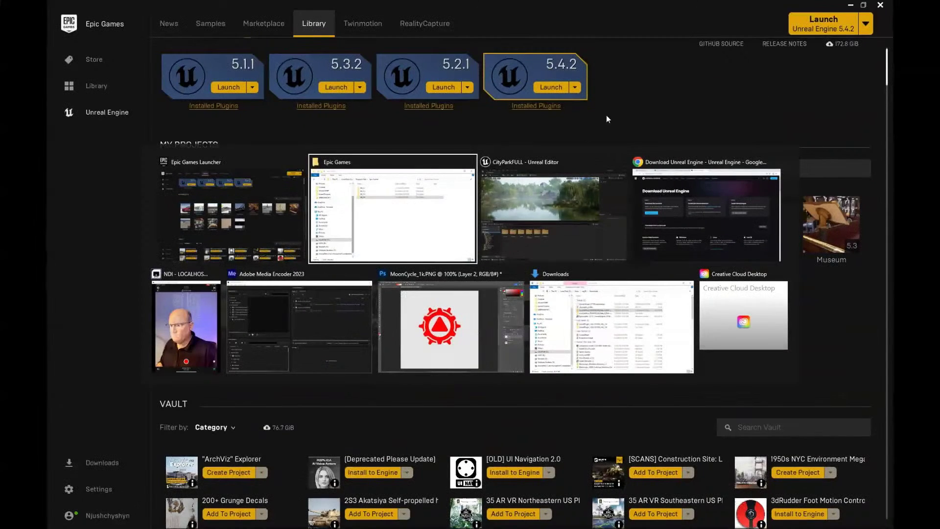
left_click(554, 219)
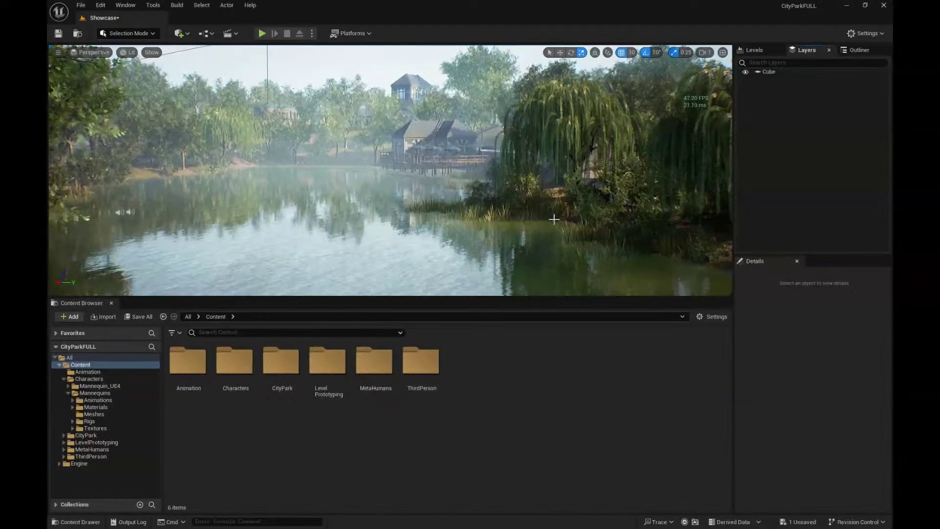
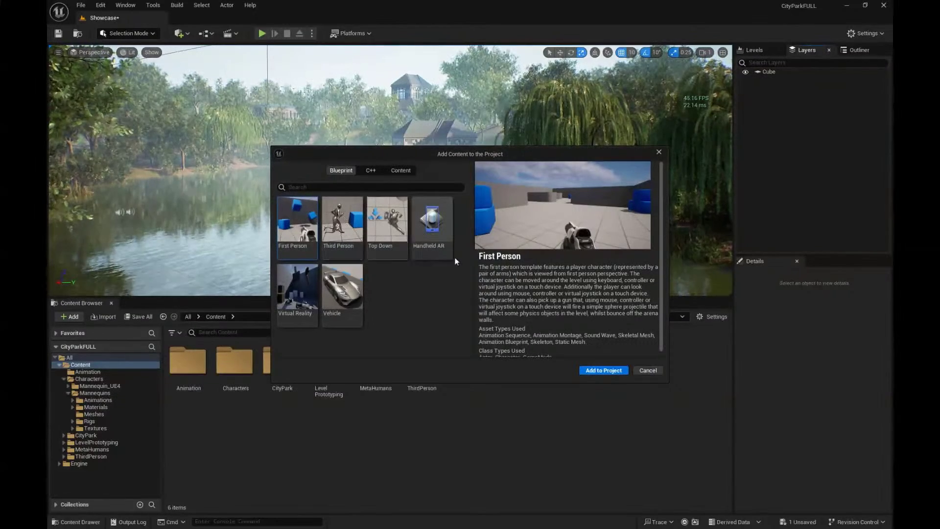
- Dismiss the Add Content to the Project dialog without adding anything and view the meshes in Characters/Mannequins/Meshes
left_click(647, 370)
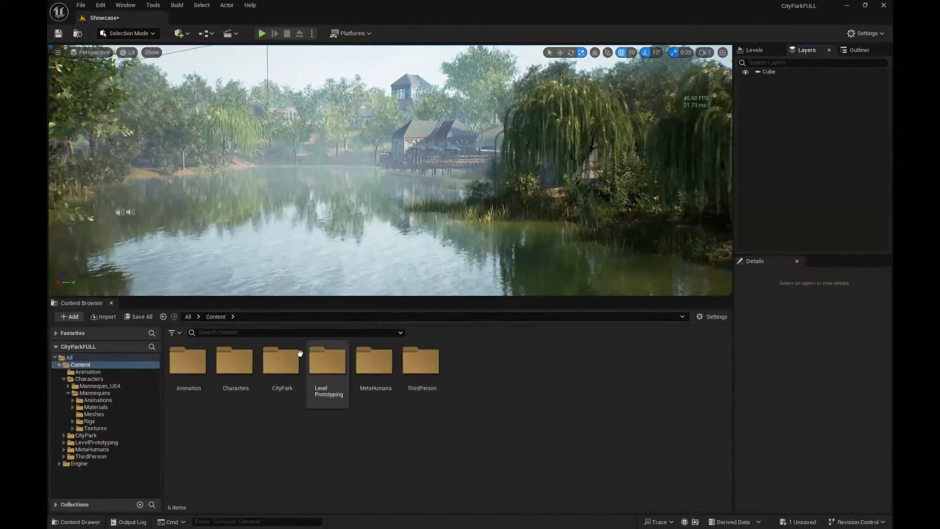
double_click(234, 362)
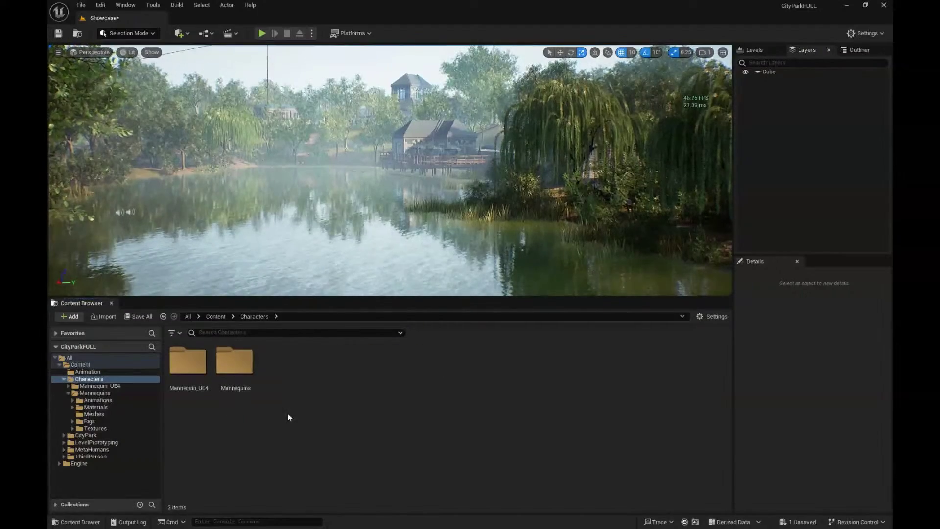
double_click(235, 363)
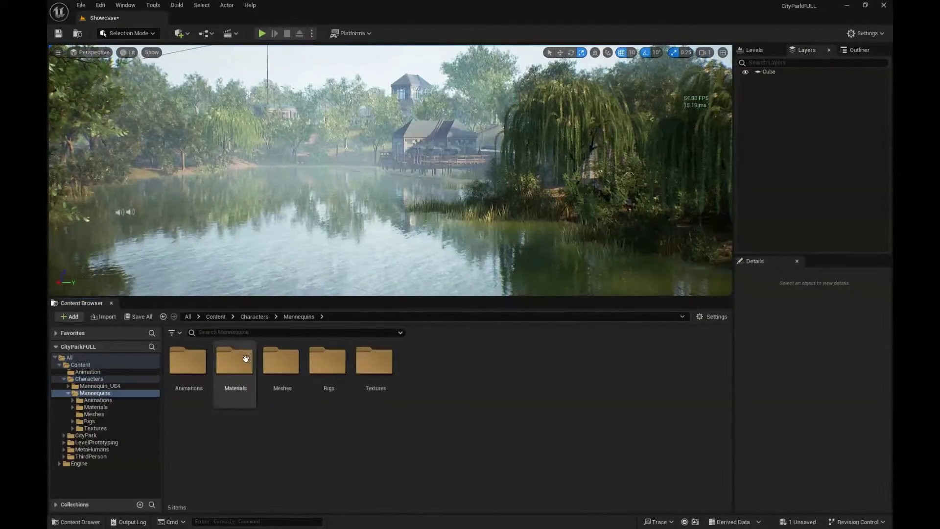
double_click(286, 368)
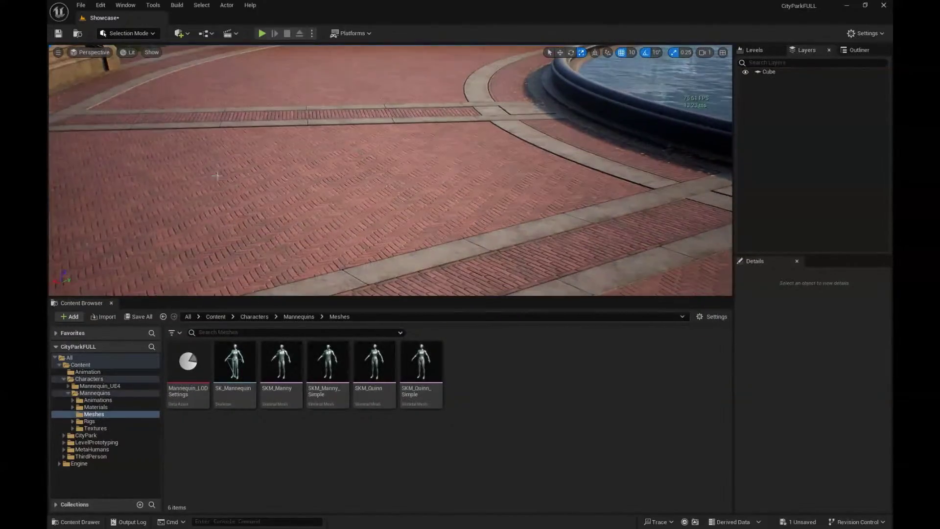
- Place the BP_NickRC03_v01a blueprint from the MetaHumans folder on the brick plaza near the fountain
left_click(211, 319)
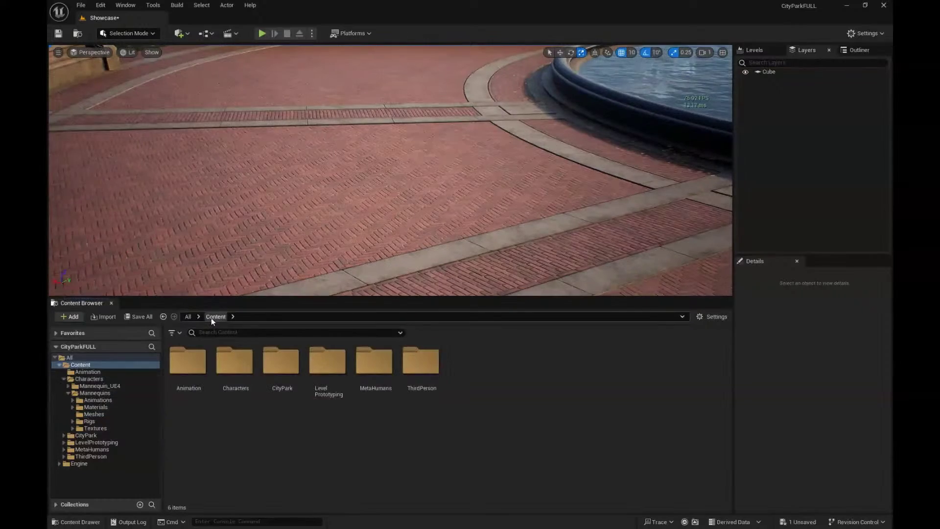
double_click(382, 362)
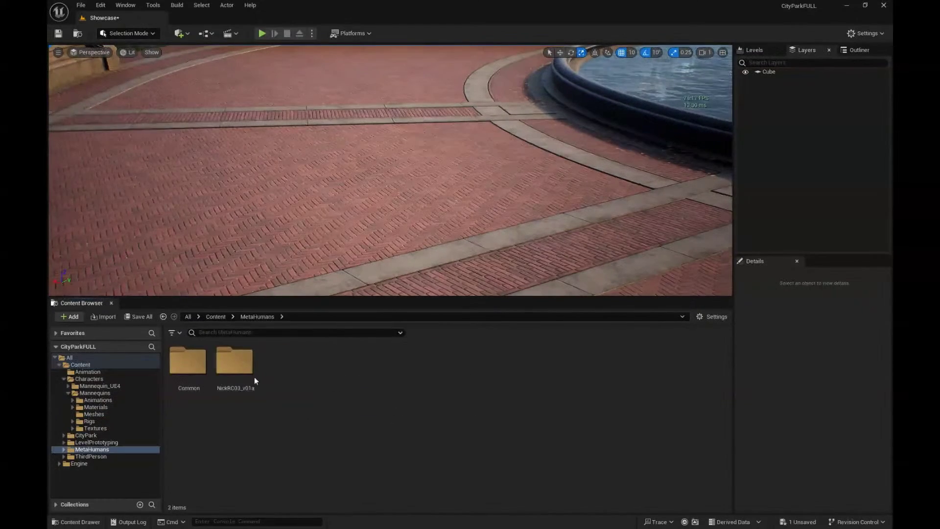
double_click(235, 362)
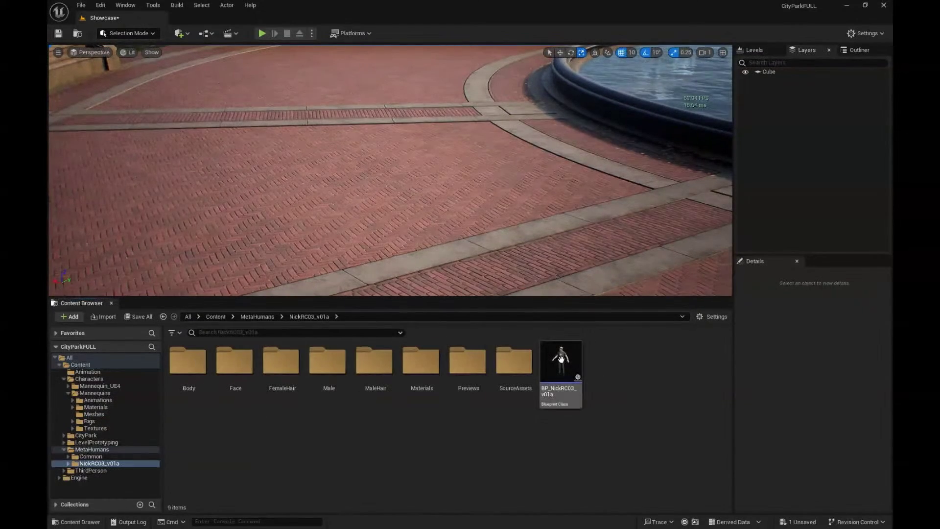
left_click_drag(403, 232, 357, 206)
- Frame the placed MetaHuman and examine it up close from the front
left_click(364, 160)
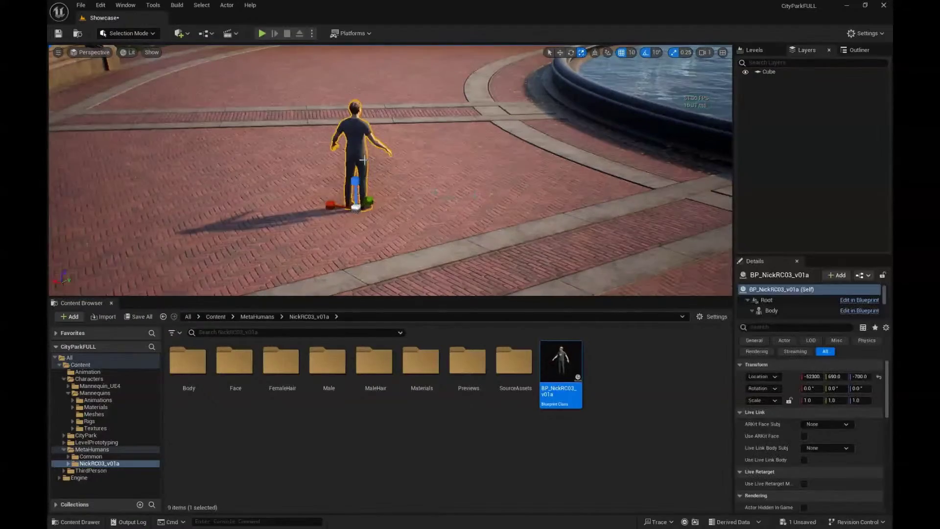
key("f")
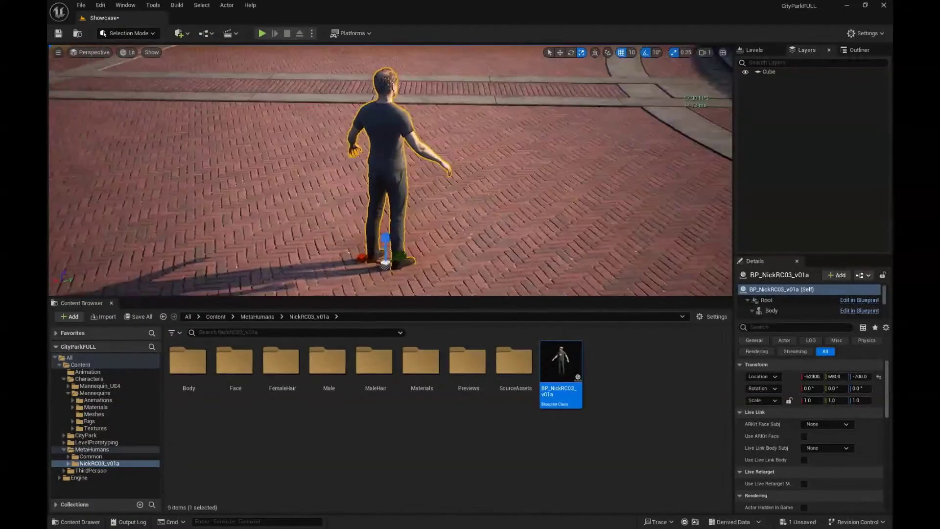
left_click_drag(363, 160, 245, 123, "alt")
right_click_drag(363, 160, 463, 160, "alt")
middle_click_drag(392, 123, 424, 235, "alt")
left_click_drag(363, 160, 332, 154, "alt")
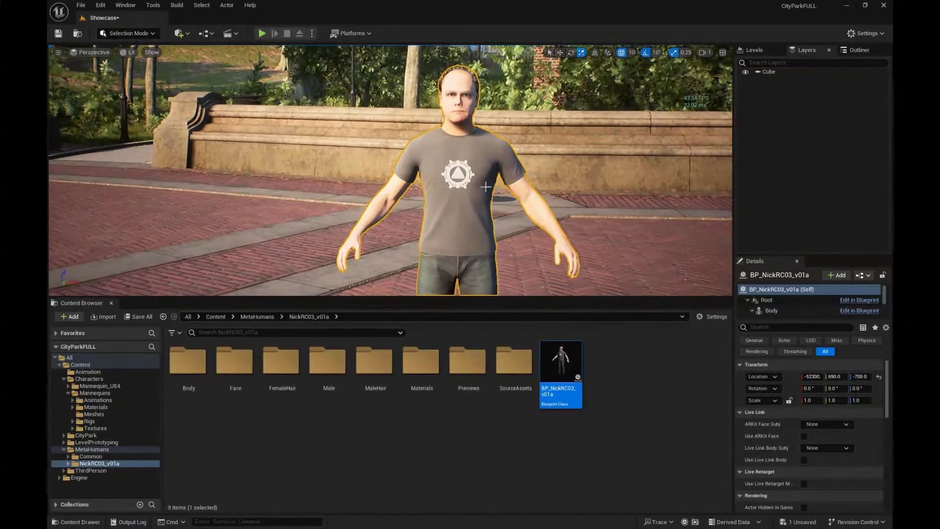
left_click_drag(480, 216, 469, 219, "alt")
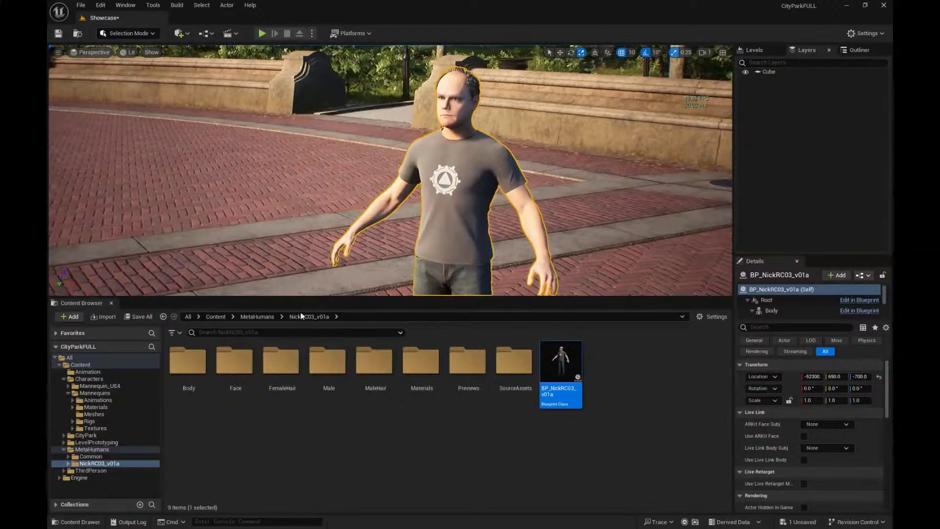
- Create a Level Sequence with the default name in the Content folder and open it in Sequencer
left_click(216, 316)
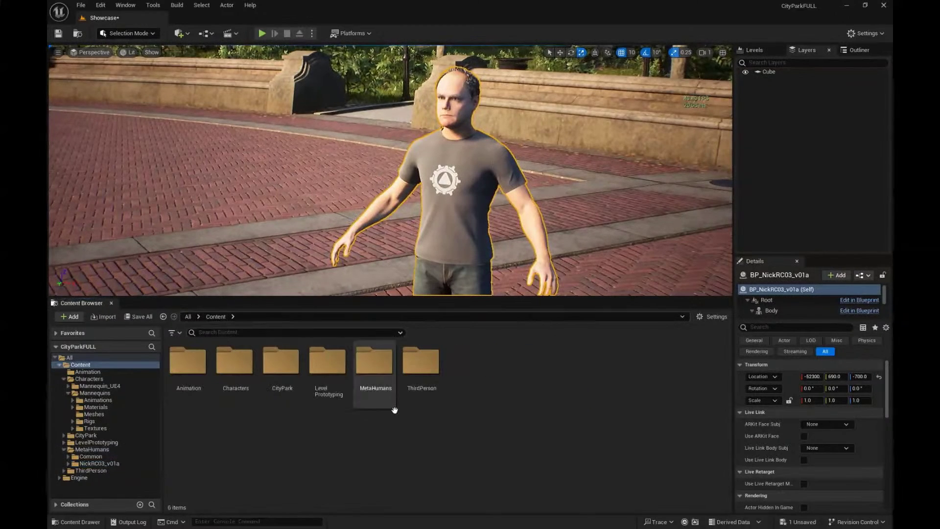
right_click(512, 390)
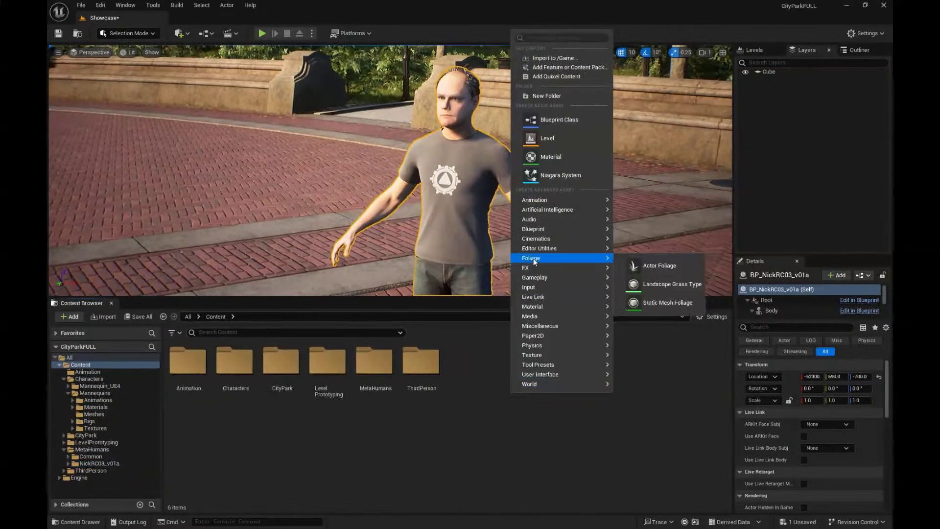
mouse_move(564, 238)
left_click(660, 265)
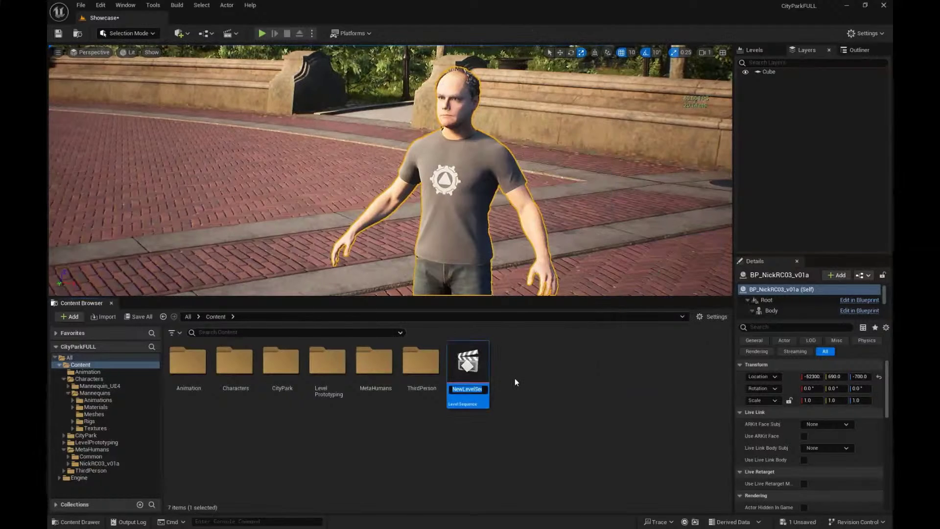
key("Return")
double_click(469, 364)
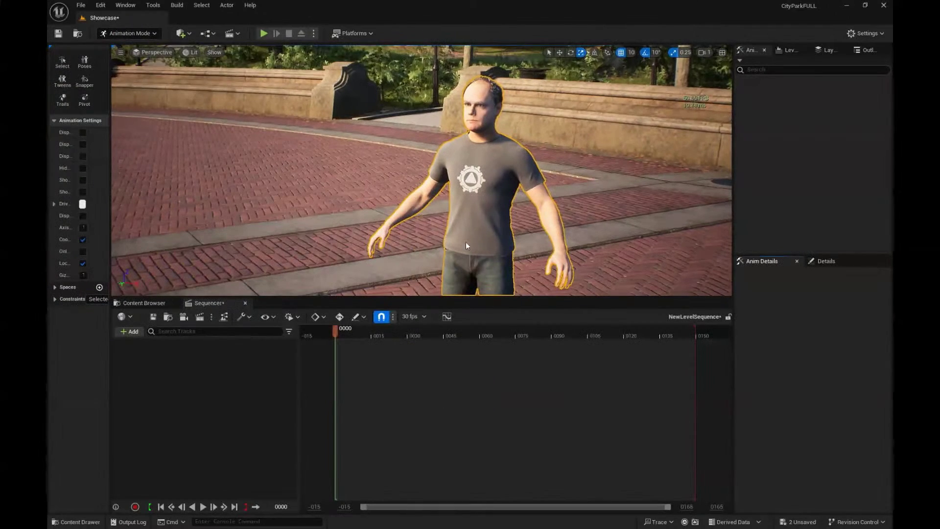
- Add the BP_NickRC03_v01a actor to the sequence and delete the MetaHuman_ControlRig track from its Body
left_click(123, 331)
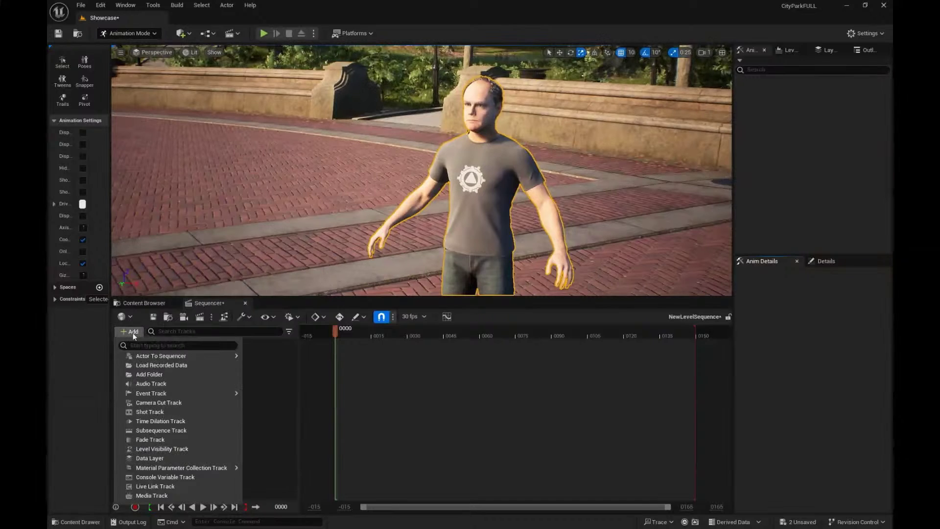
mouse_move(186, 357)
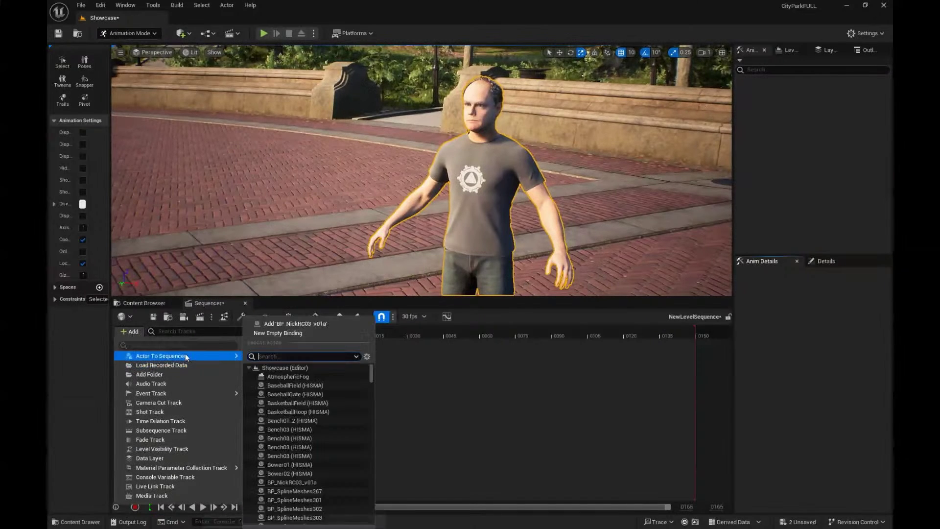
left_click(291, 323)
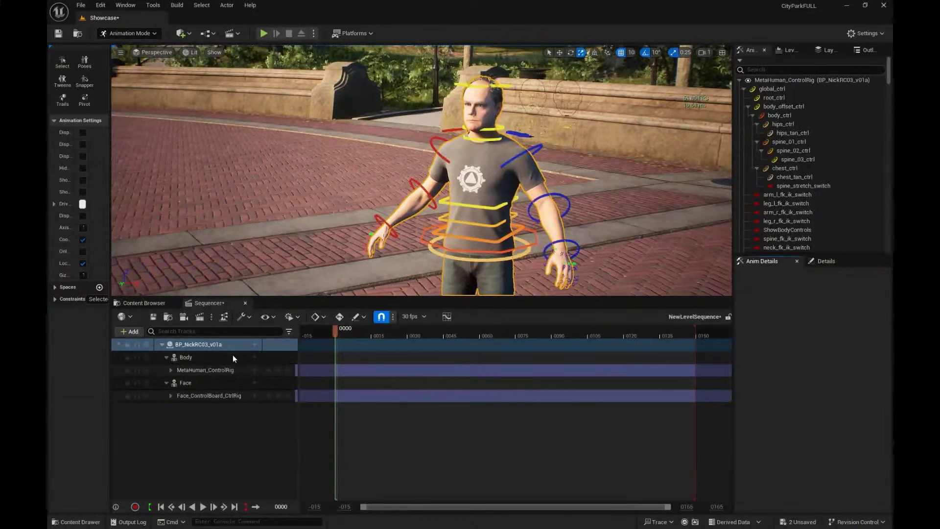
left_click(208, 372)
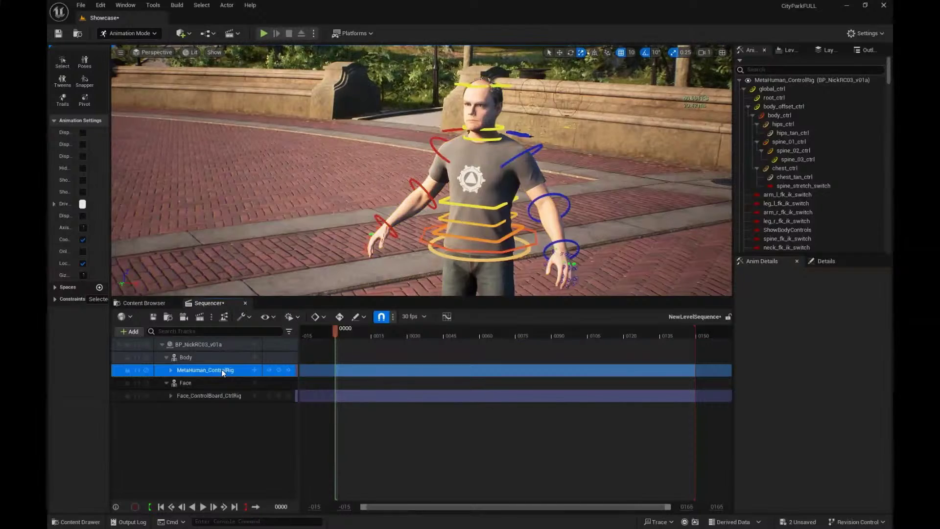
key("Delete")
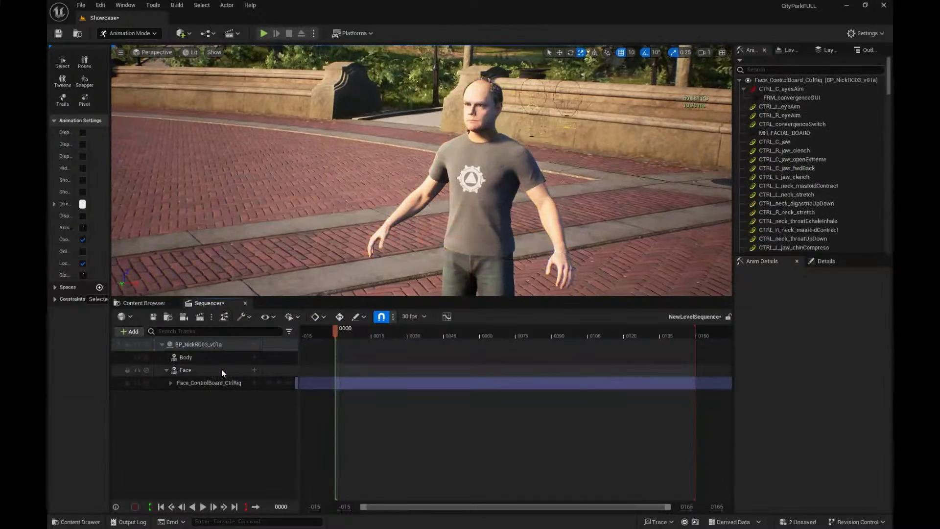
- Find the SKM_Manny skeletal mesh in Characters > Mannequins > Meshes and open it in its editor
left_click(149, 303)
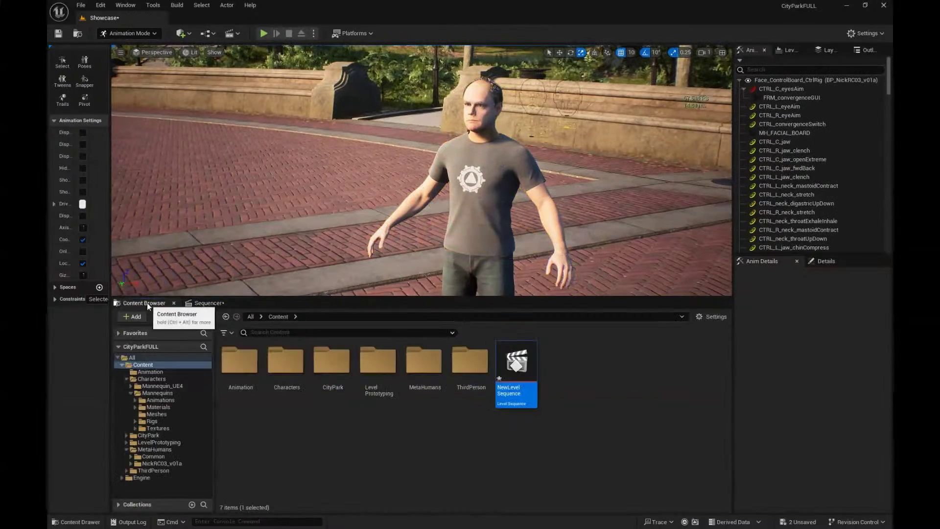
left_click(274, 362)
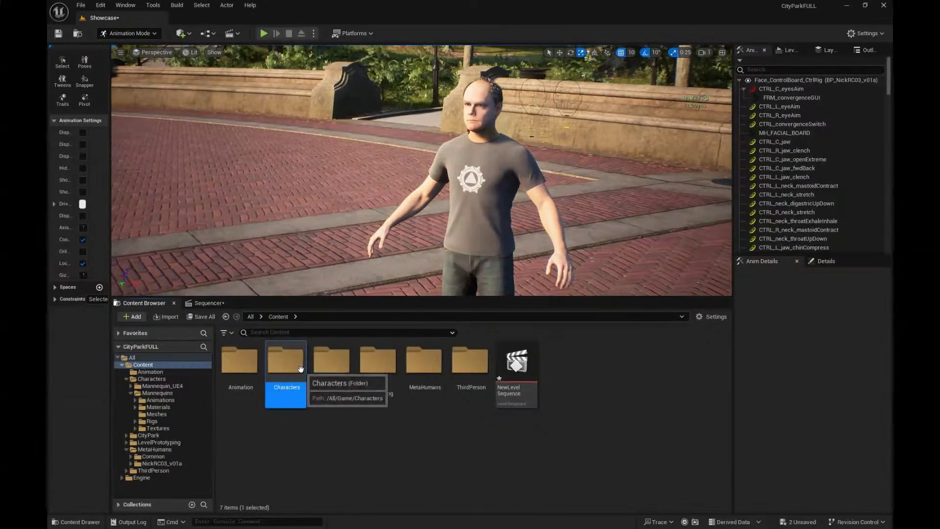
double_click(274, 363)
double_click(287, 362)
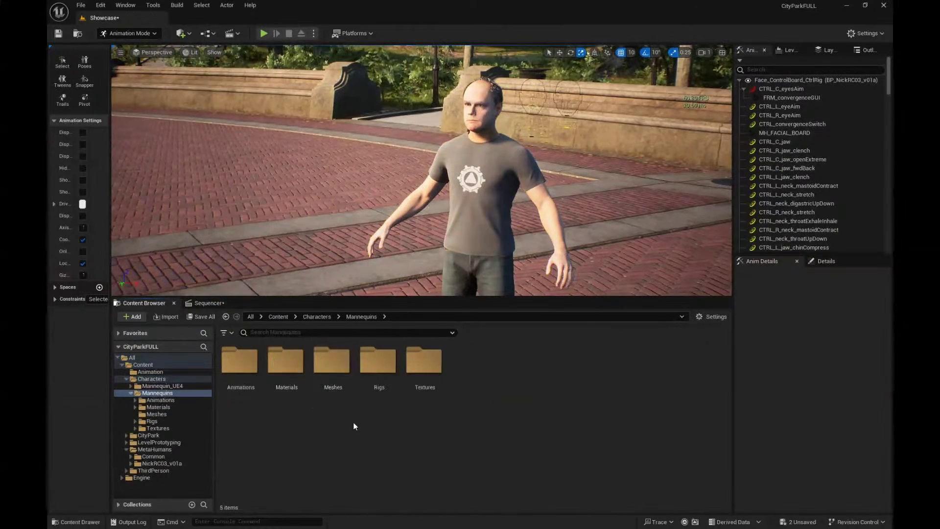
left_click(332, 372)
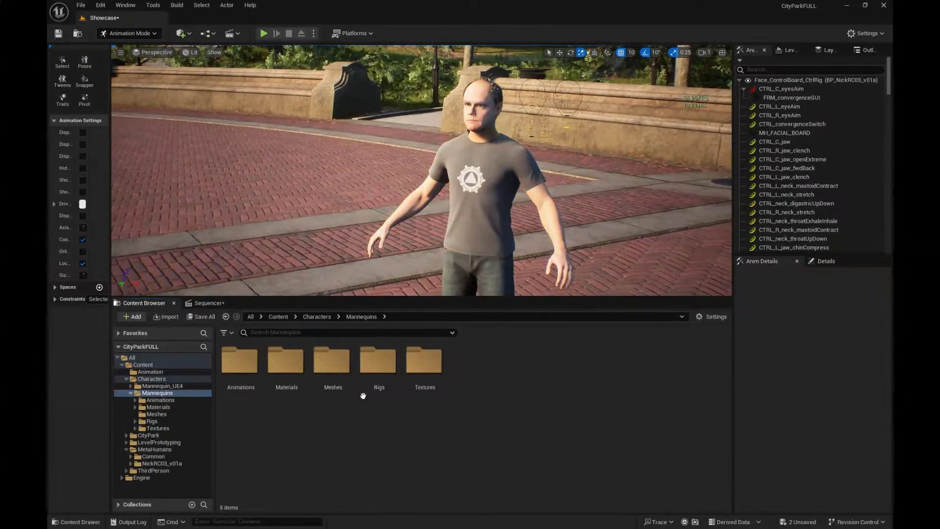
double_click(328, 362)
left_click(328, 361)
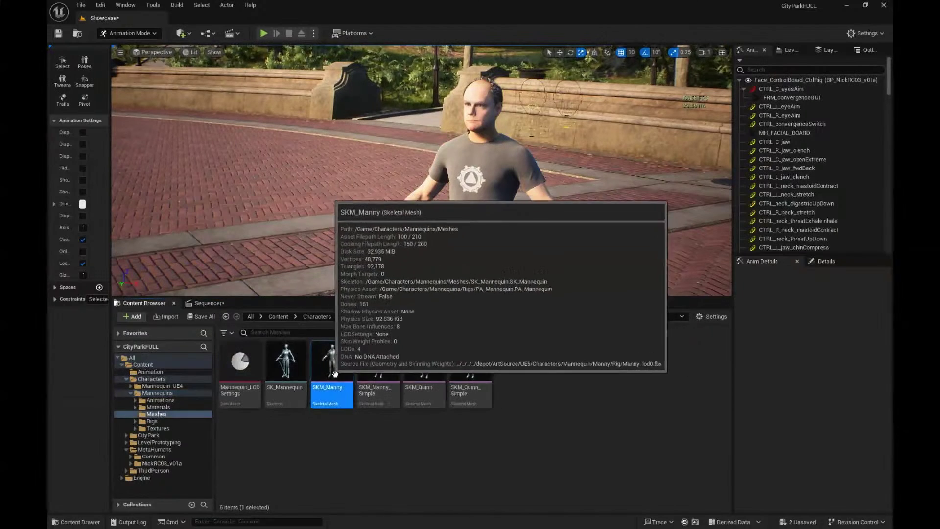
left_click_drag(332, 360, 332, 367)
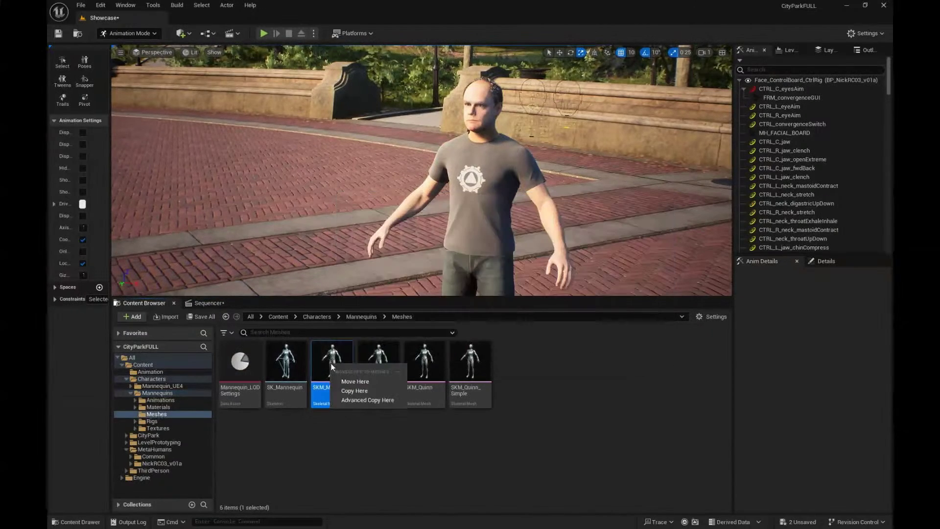
left_click(327, 359)
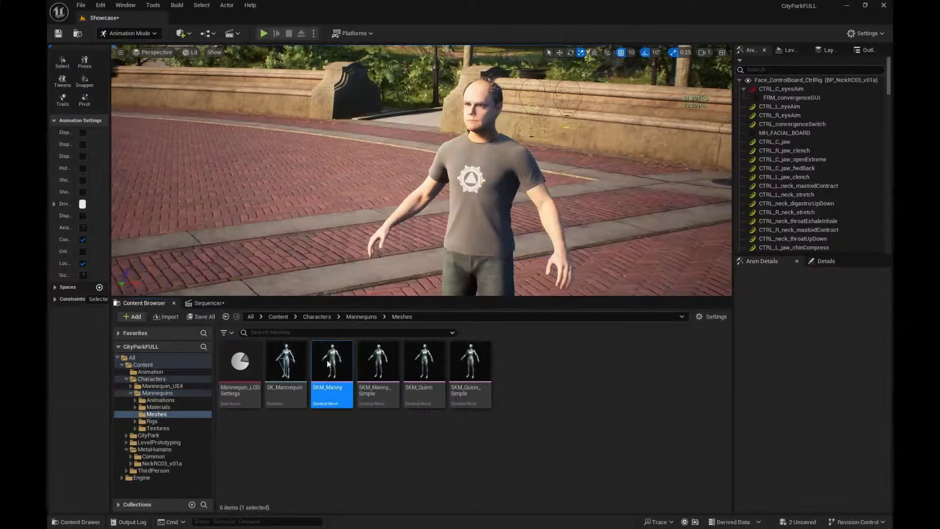
double_click(327, 360)
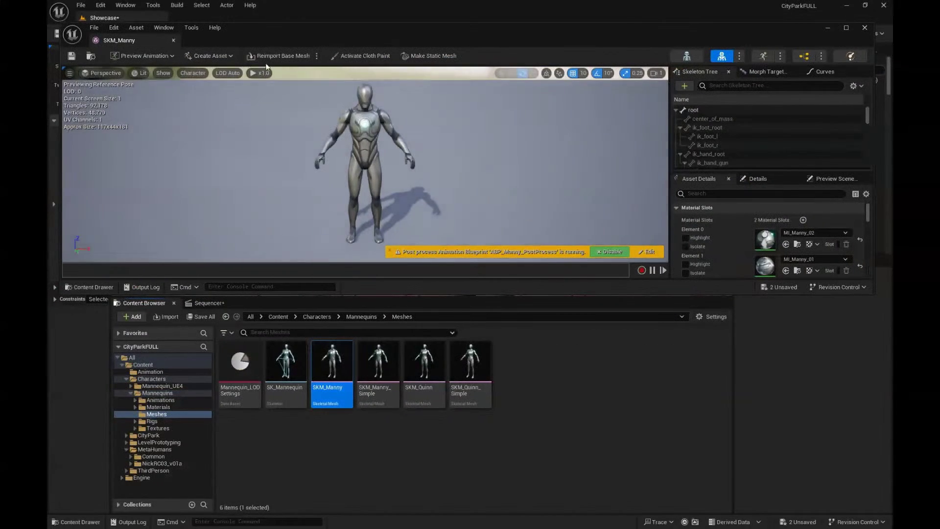
- Add metahuman_base_skel as a compatible skeleton of SK_Mannequin, save the skeleton and close its editor
left_click(689, 56)
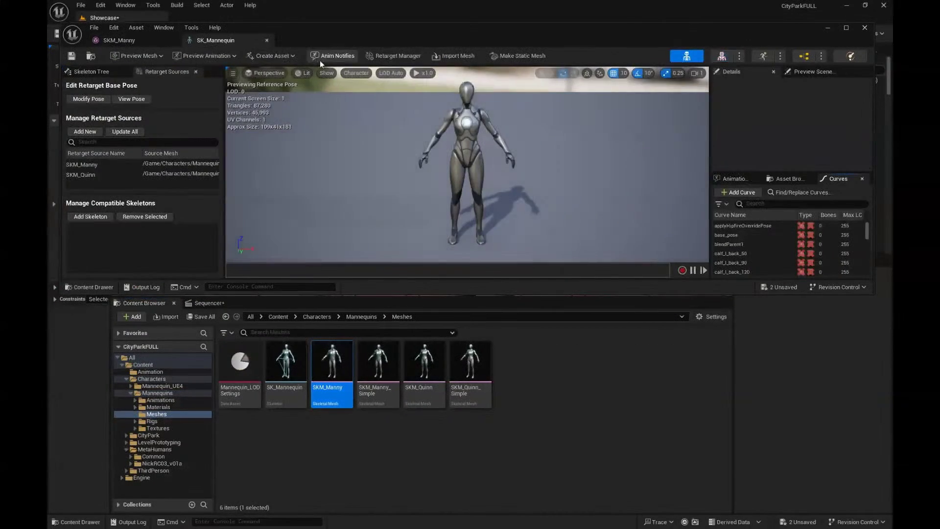
left_click(75, 218)
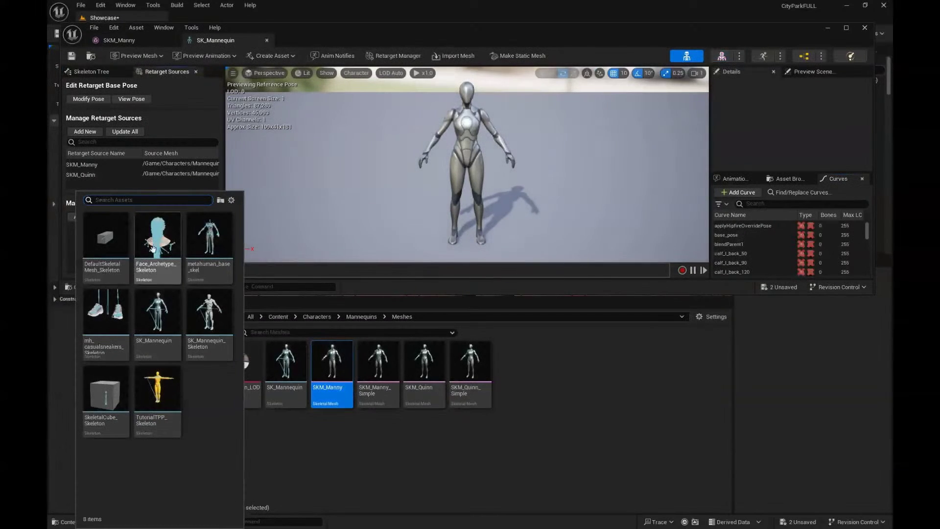
left_click(212, 240)
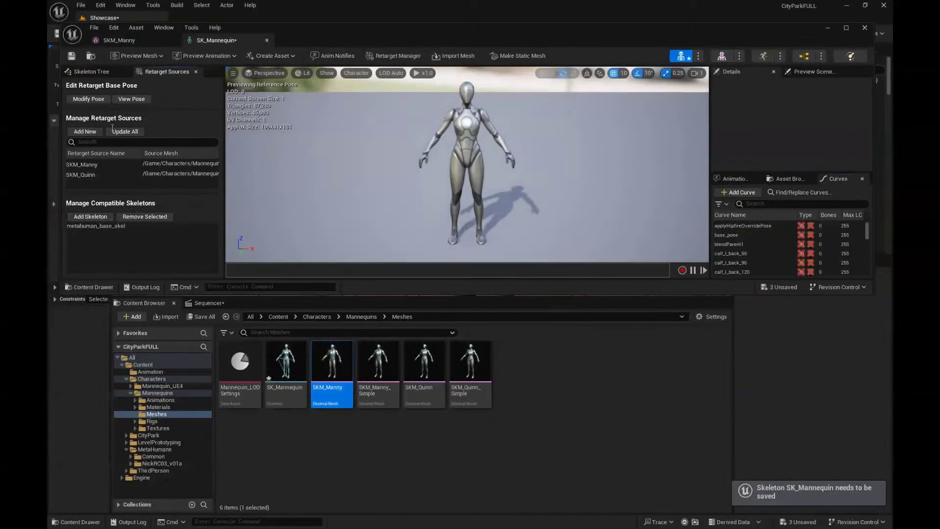
left_click(72, 56)
left_click(864, 29)
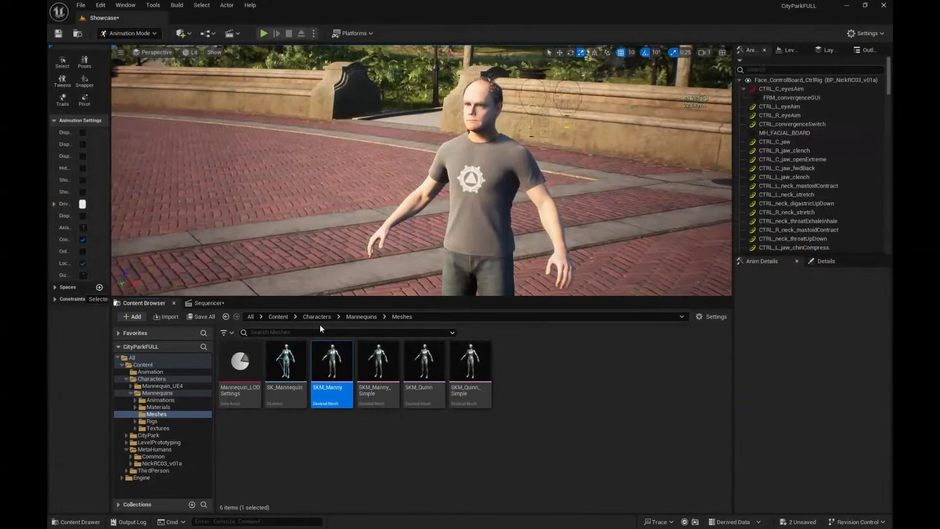
- Add the MM_Idle animation to the MetaHuman's Body track in the level sequence
left_click(216, 308)
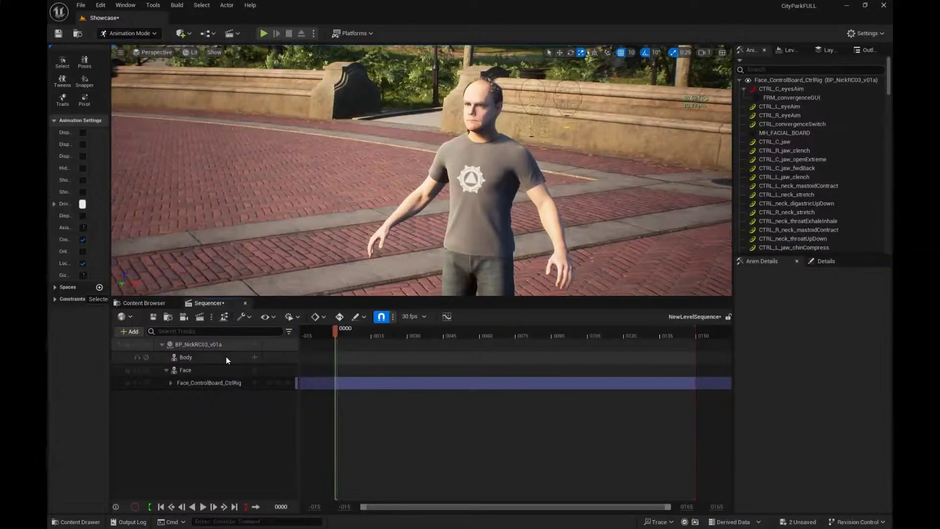
left_click(254, 358)
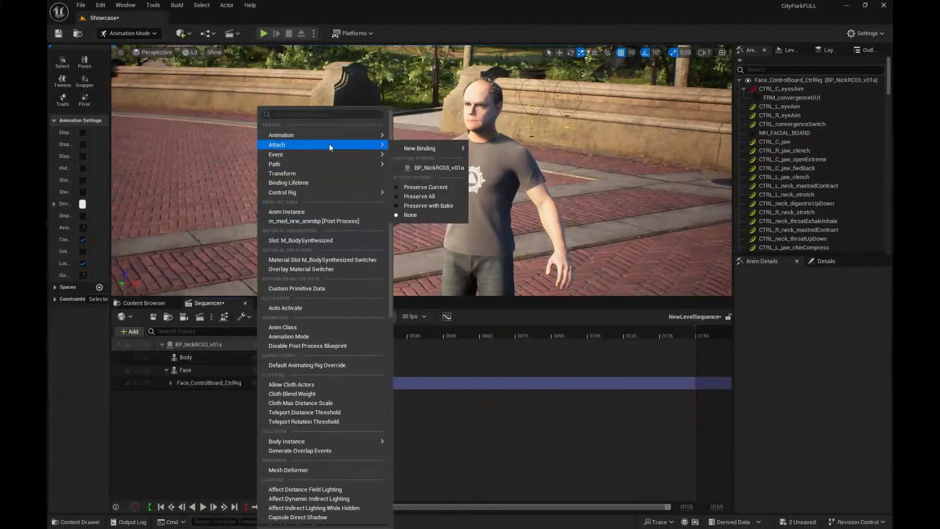
mouse_move(328, 136)
left_click(440, 139)
type("idlk")
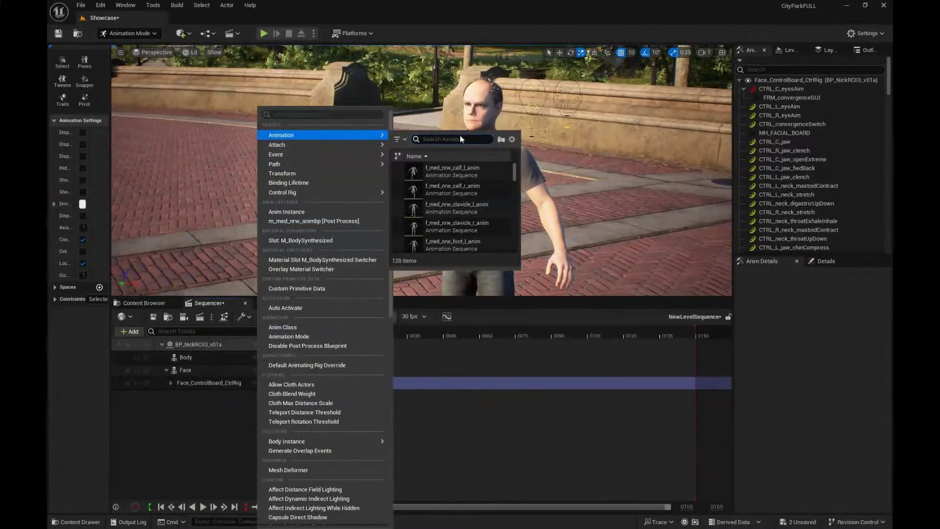
type("e")
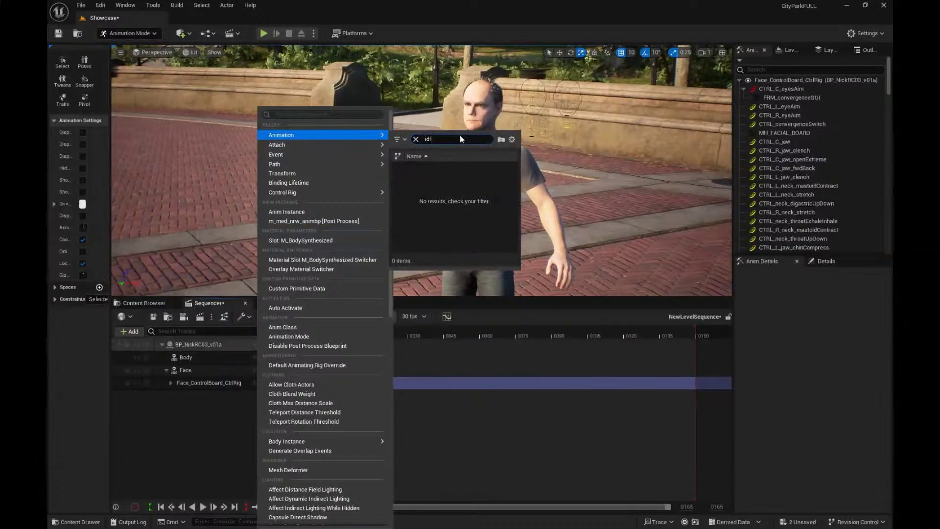
type("e")
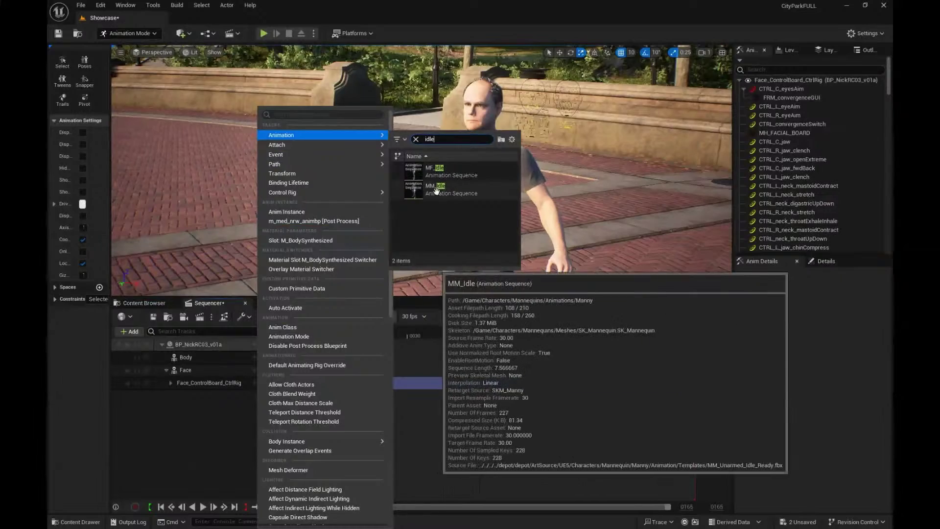
left_click(437, 191)
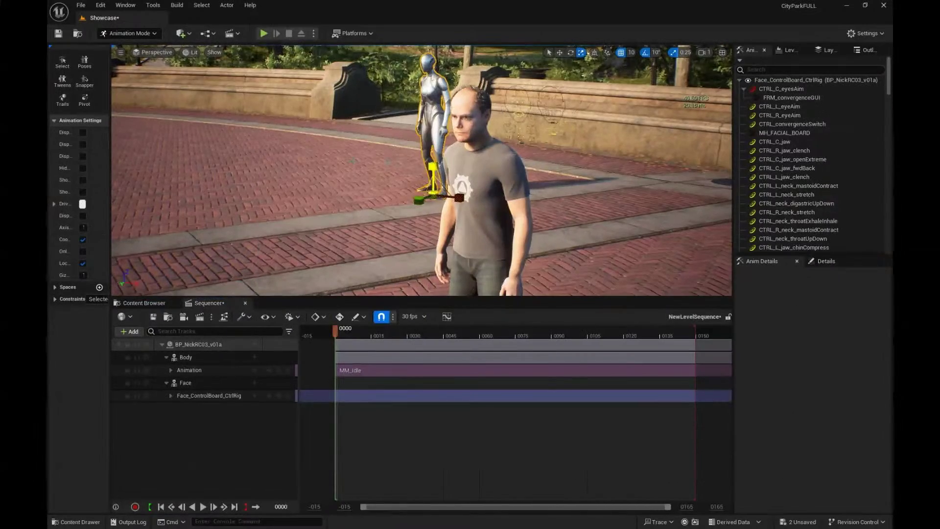
- Play the sequence with the MetaHuman seen from the front to check its idle animation
left_click_drag(293, 192, 235, 193, "alt")
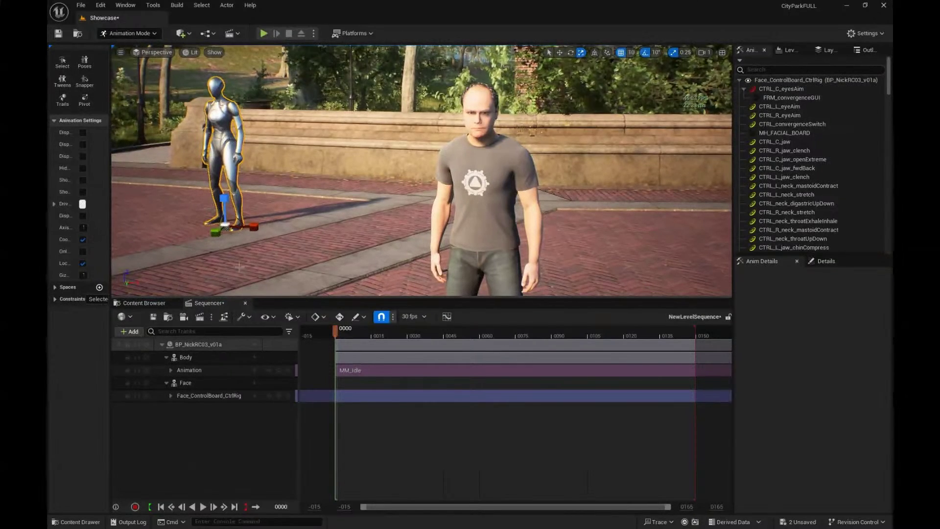
key("Escape")
left_click(227, 160)
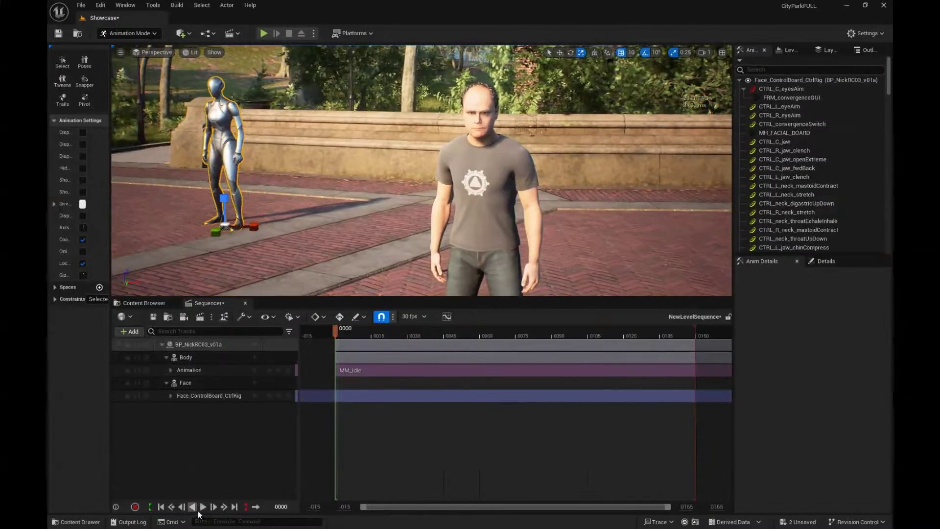
left_click(203, 507)
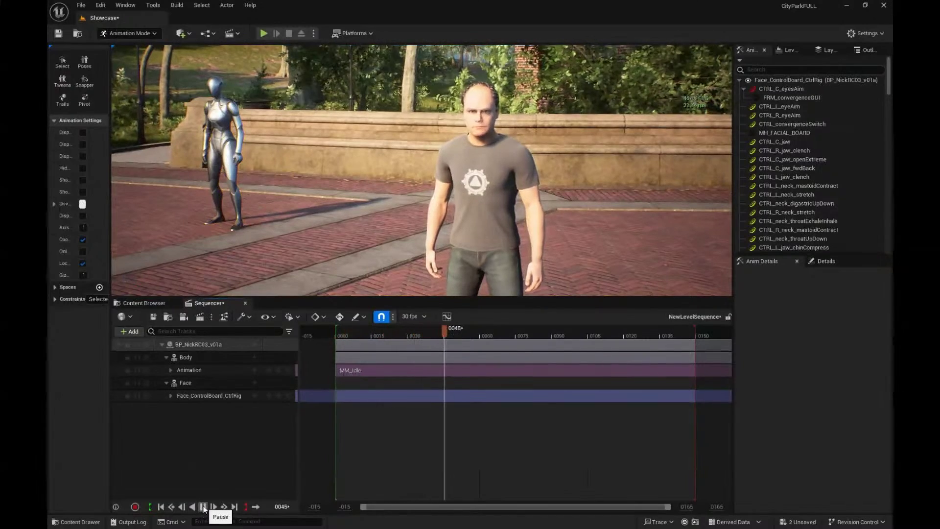
left_click(204, 506)
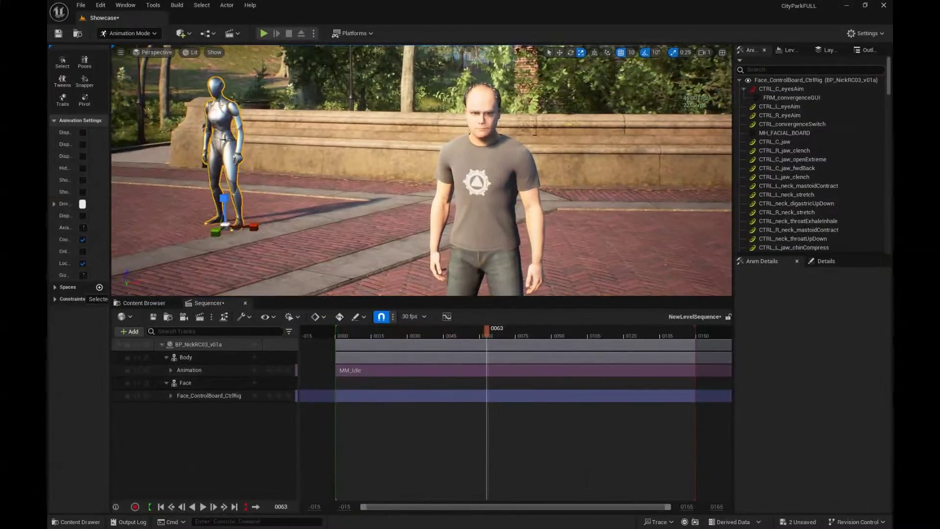
- Delete the mannequin from the plaza, replay the sequence with the MetaHuman selected and return the playhead to frame 14
key("Delete")
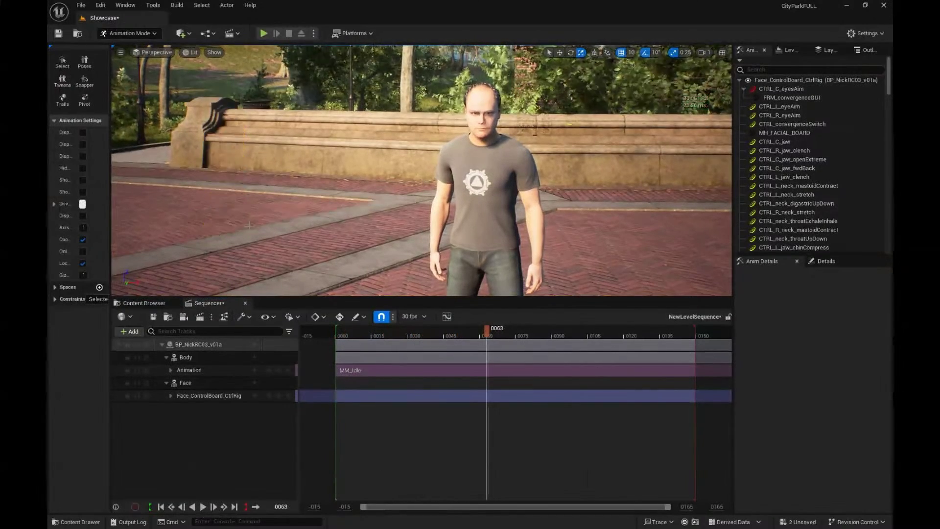
left_click(476, 190)
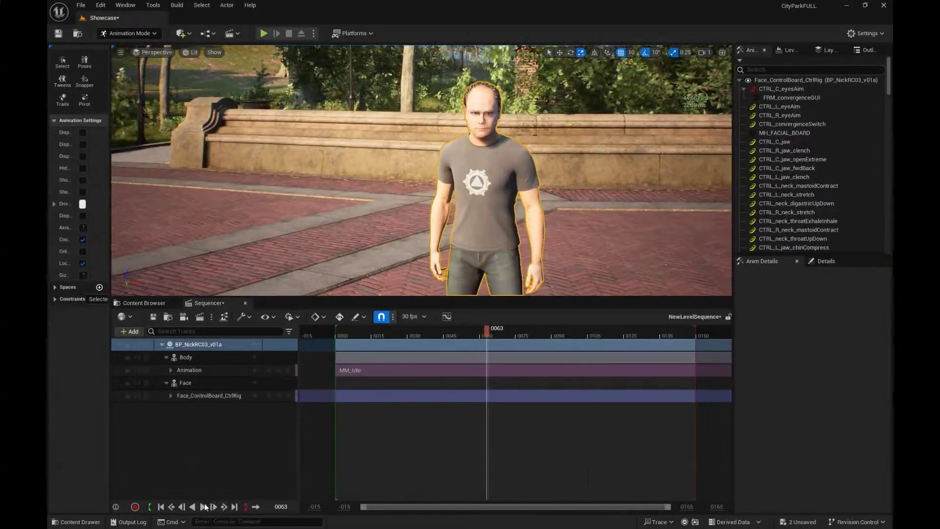
left_click(203, 507)
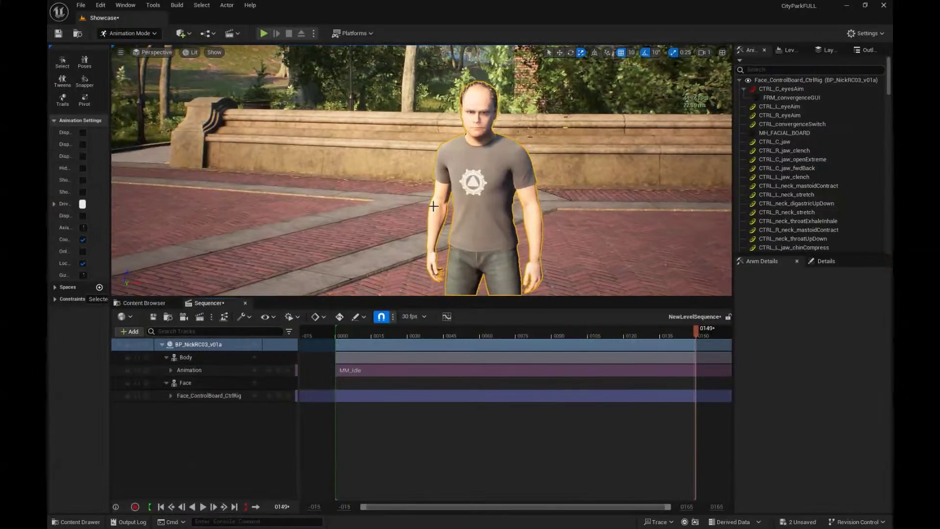
left_click_drag(554, 333, 371, 338)
- Delete the Face_ControlBoard_CtrlRig track from the MetaHuman's Face
scroll(421, 171, "up", 5)
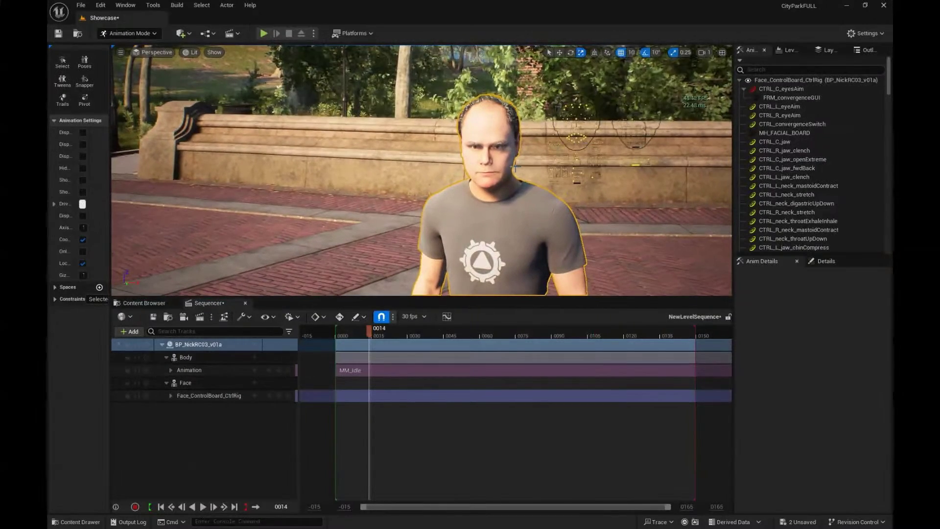
left_click(195, 398)
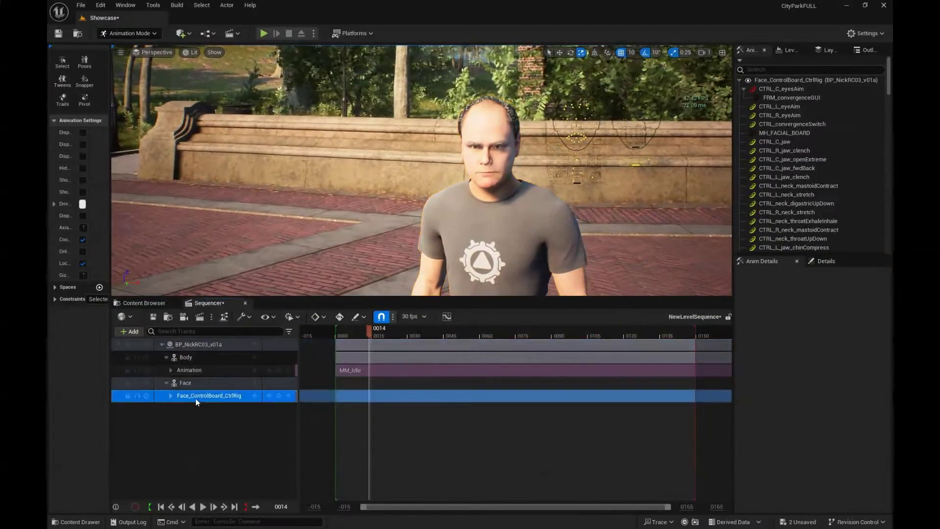
right_click_drag(343, 220, 365, 210)
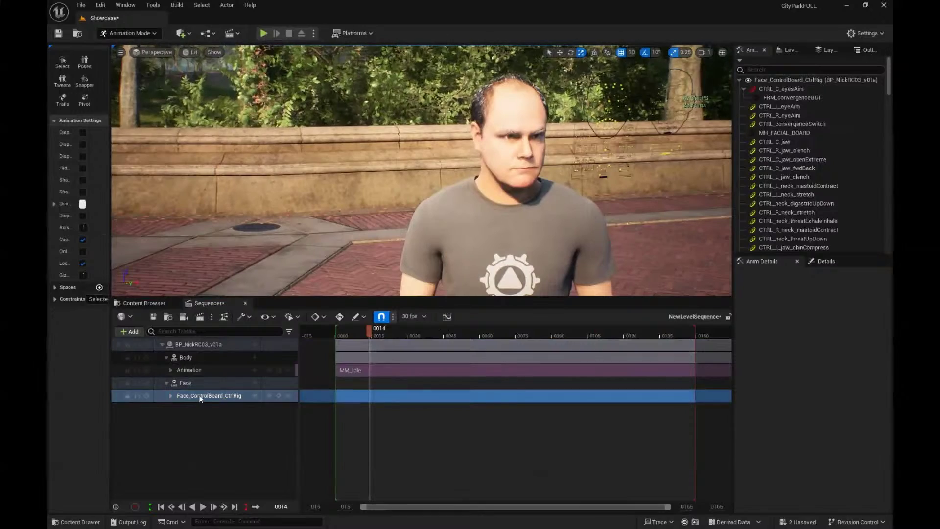
key("Delete")
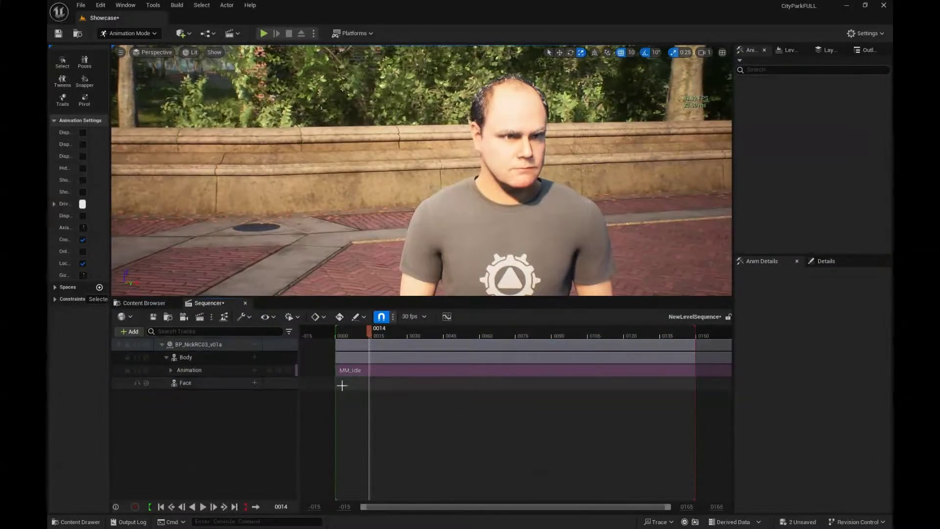
- Switch to the NDI window, examine the live iPad face capture and minimize it to return to Unreal Editor
key("alt+Tab")
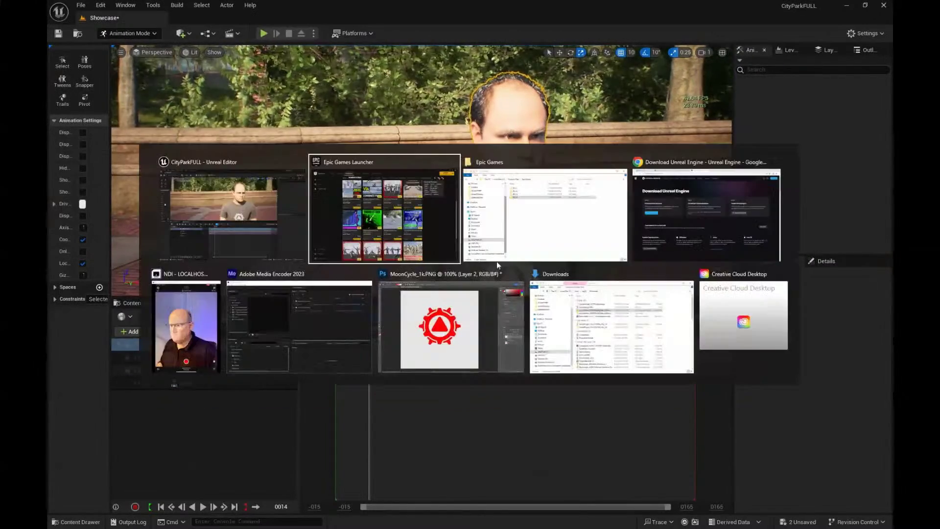
left_click(178, 322)
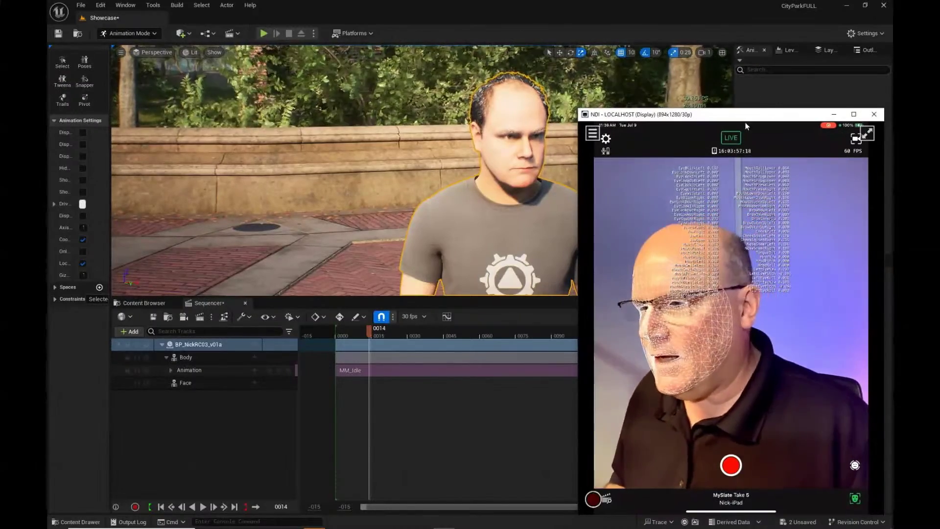
left_click_drag(752, 115, 150, 166)
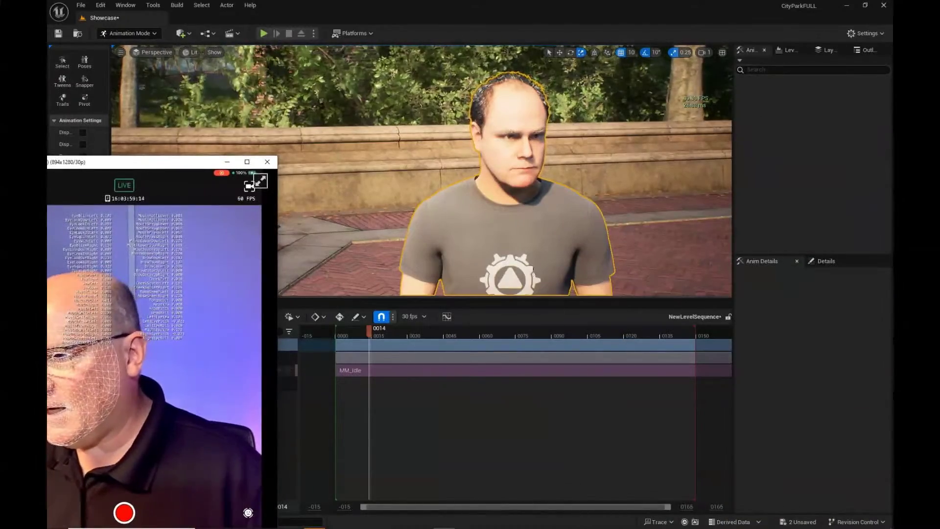
left_click(231, 161)
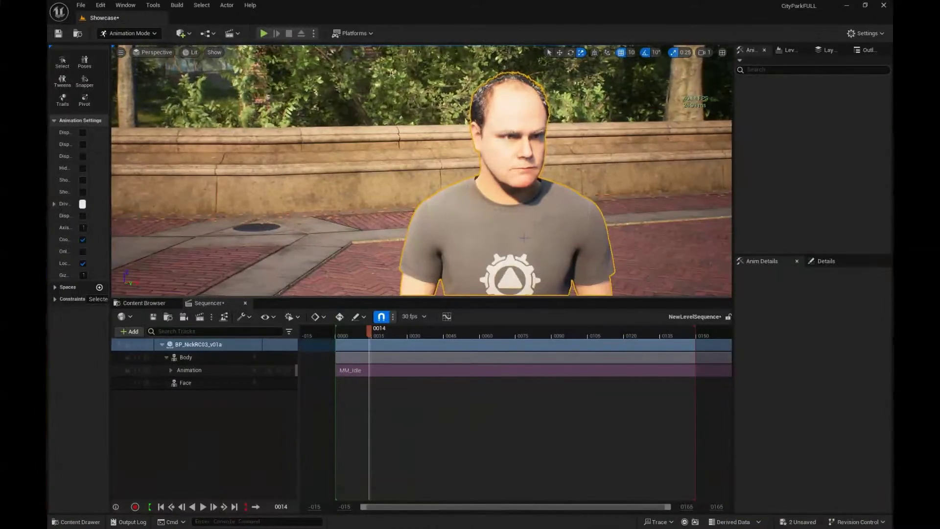
- Set the MetaHuman's ARKit Face Subject to the iPad in its Live Link details and enable Use ARKit Face
left_click(826, 261)
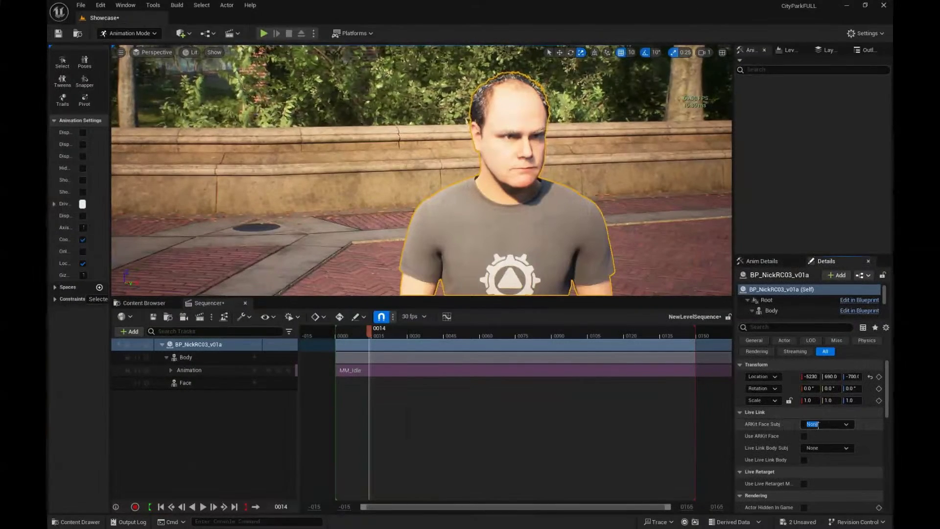
left_click(848, 427)
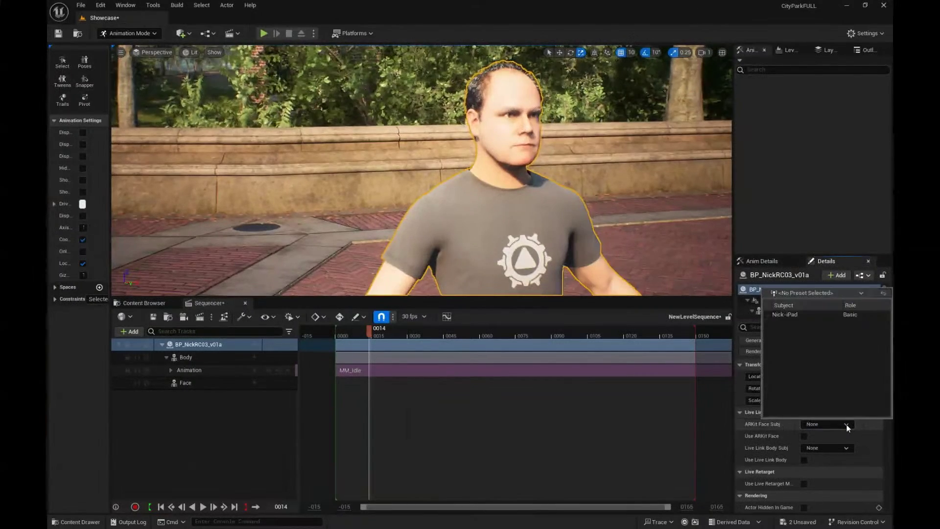
left_click(806, 314)
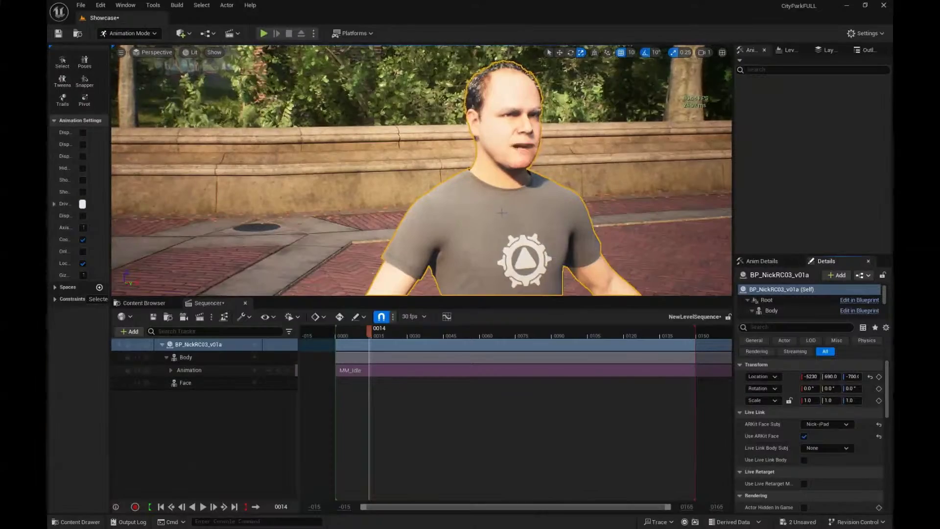
- Switch to the NDI window, place it beside the MetaHuman to compare the live face capture with the character's face, and minimize it
key("alt+Tab")
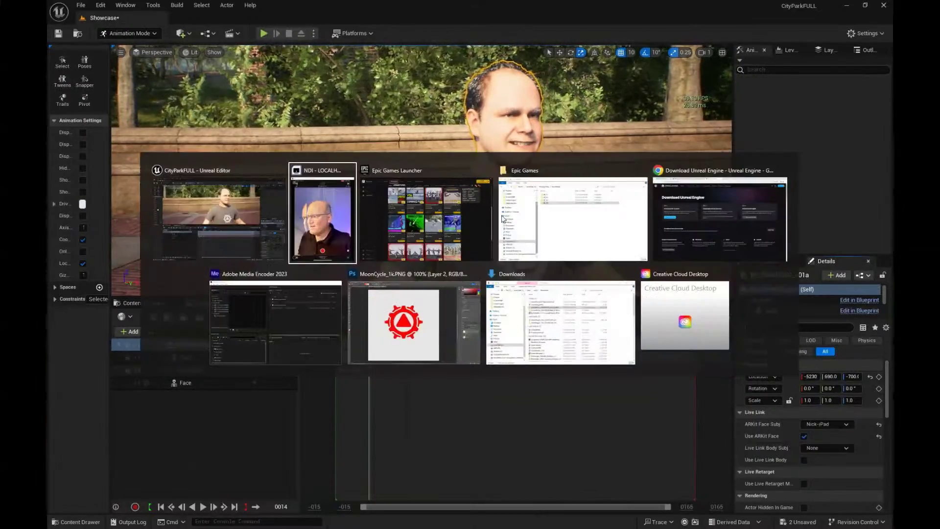
left_click_drag(146, 161, 751, 107)
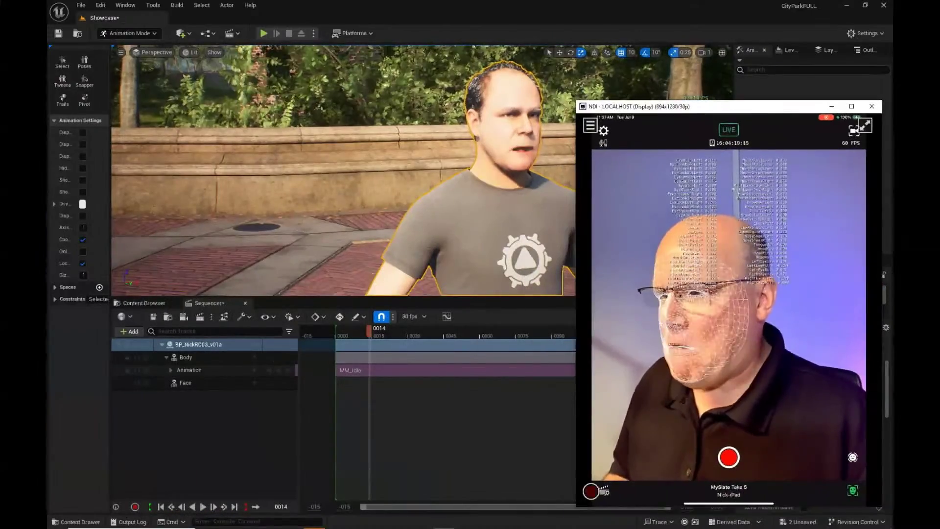
key("alt+Tab")
key("alt+Tab")
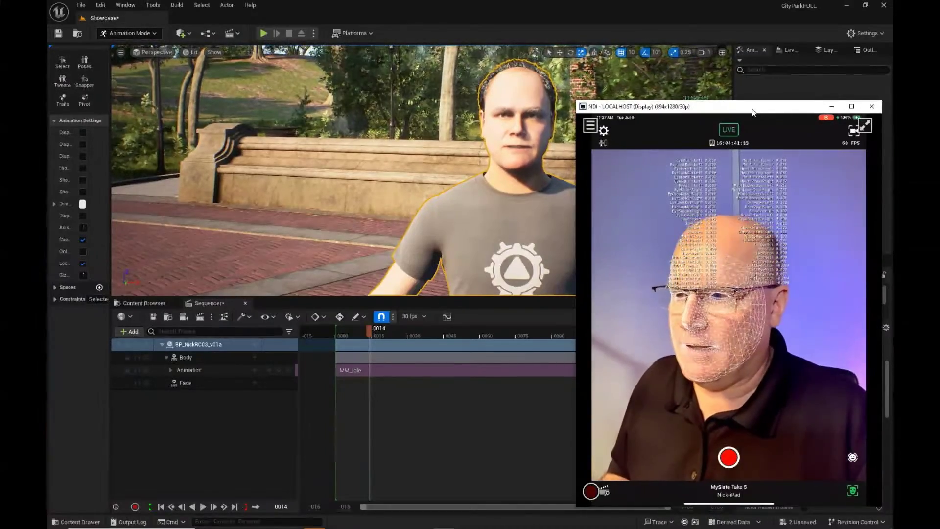
left_click_drag(753, 112, 734, 67)
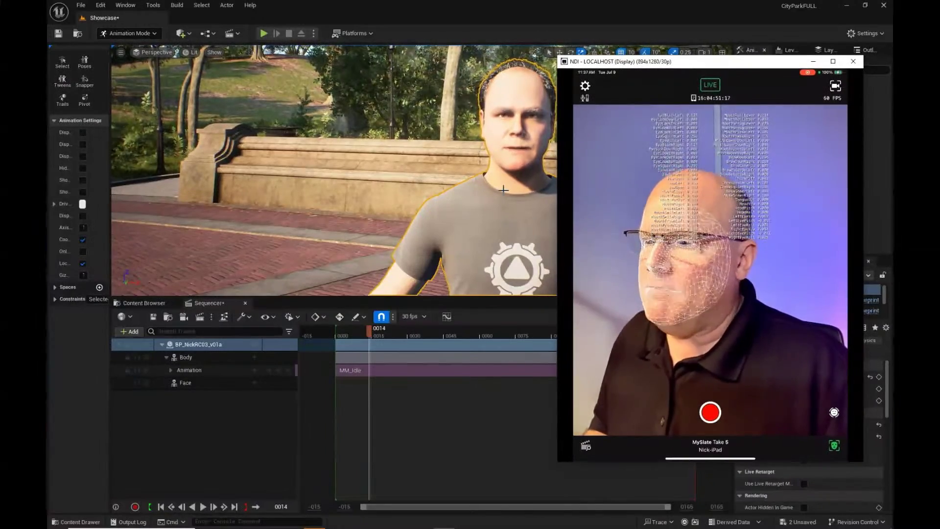
left_click(816, 62)
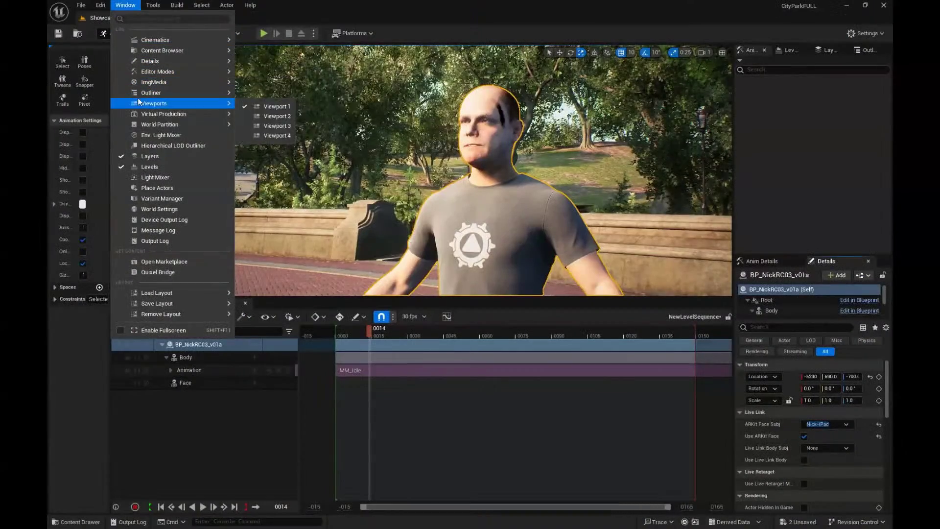
- Open the Live Link window, check the status of the ARKit source and its iPad subject, and close the window
mouse_move(143, 118)
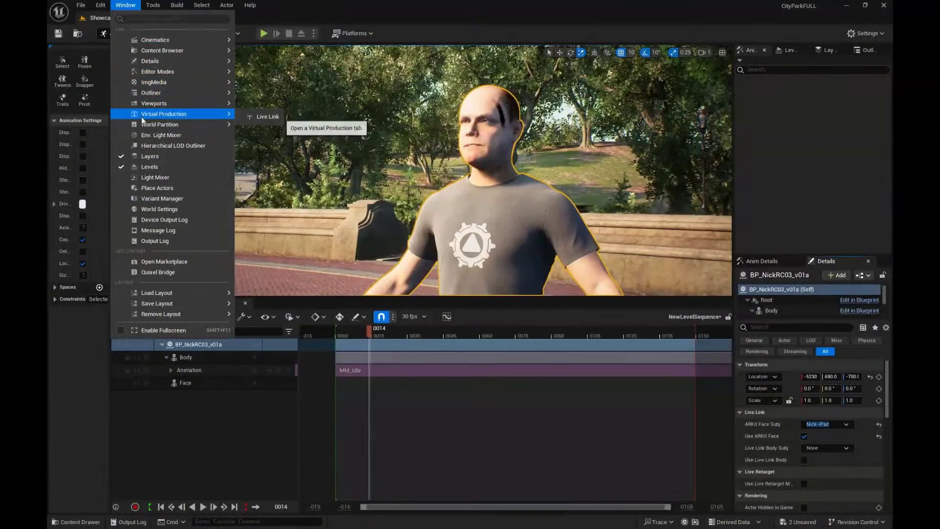
left_click(259, 117)
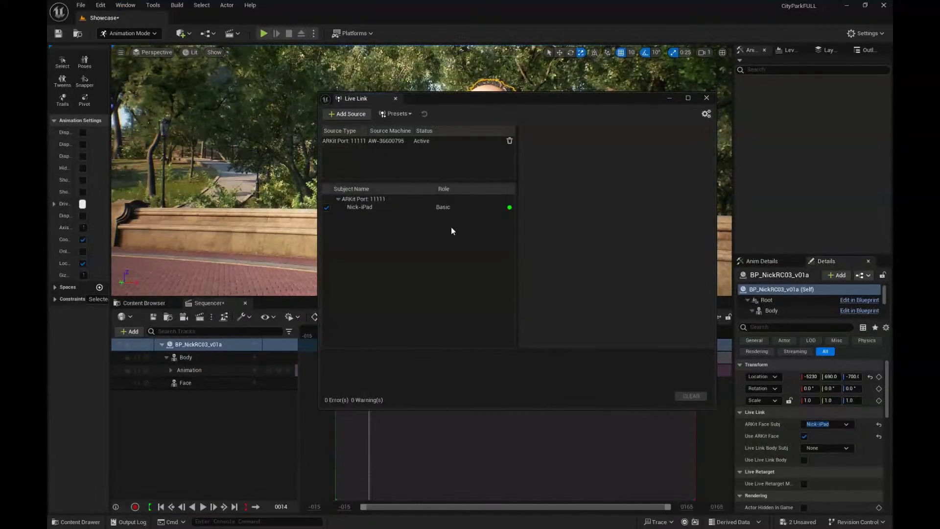
left_click(706, 98)
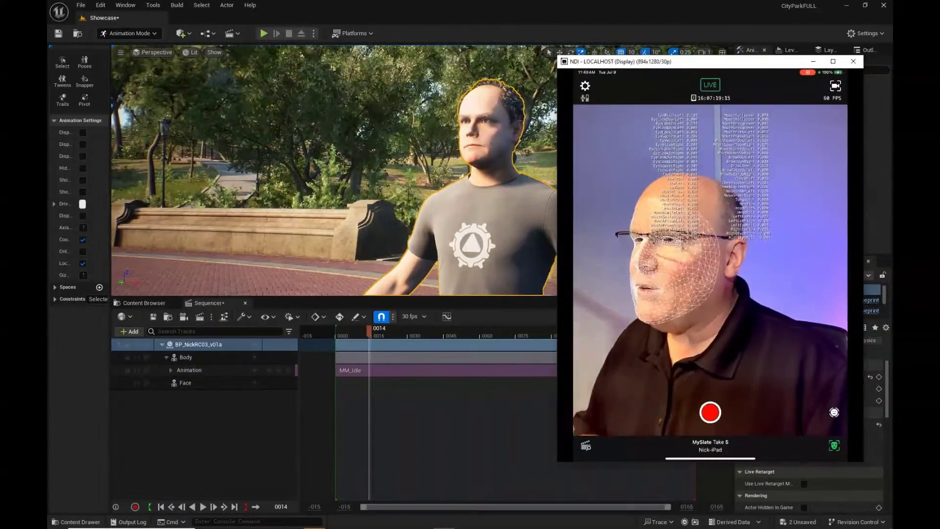
mouse_move(784, 298)
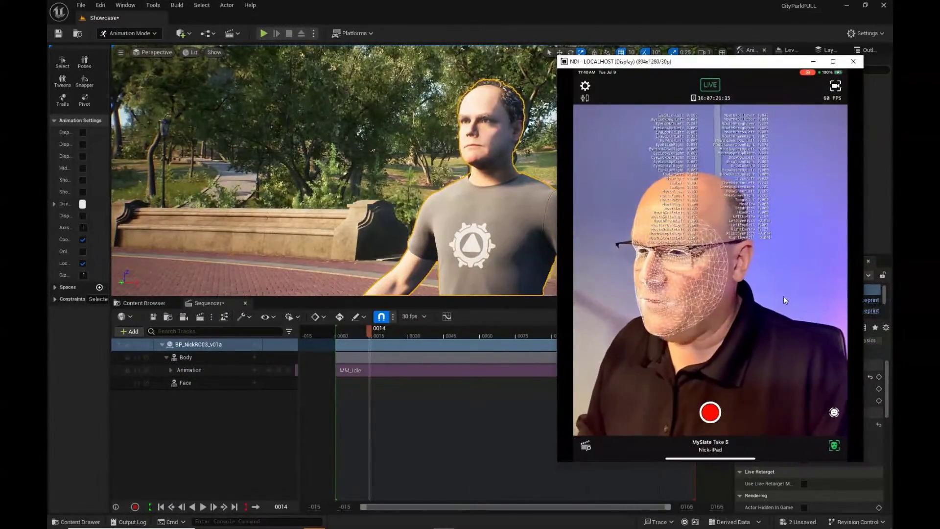